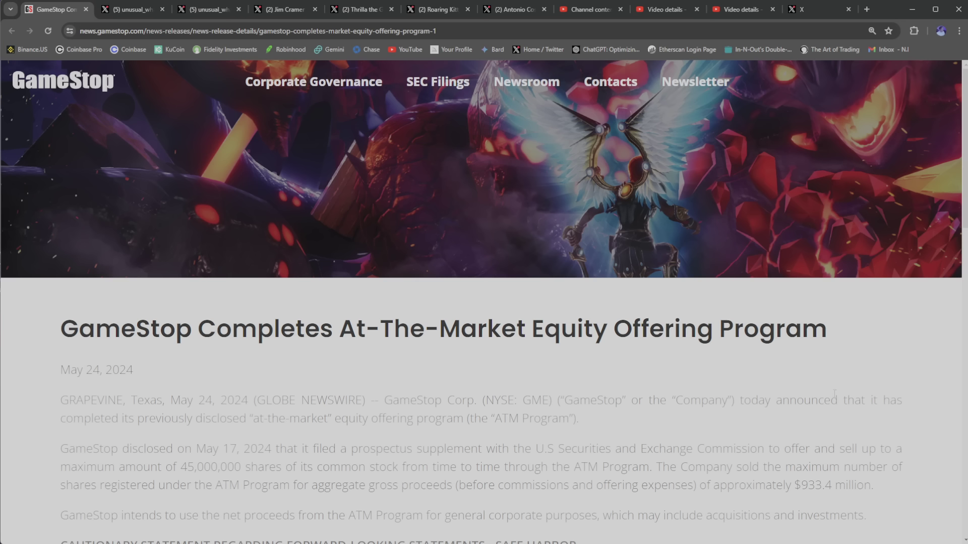
Switch to the X browser tab to review the home feed
left_click(808, 10)
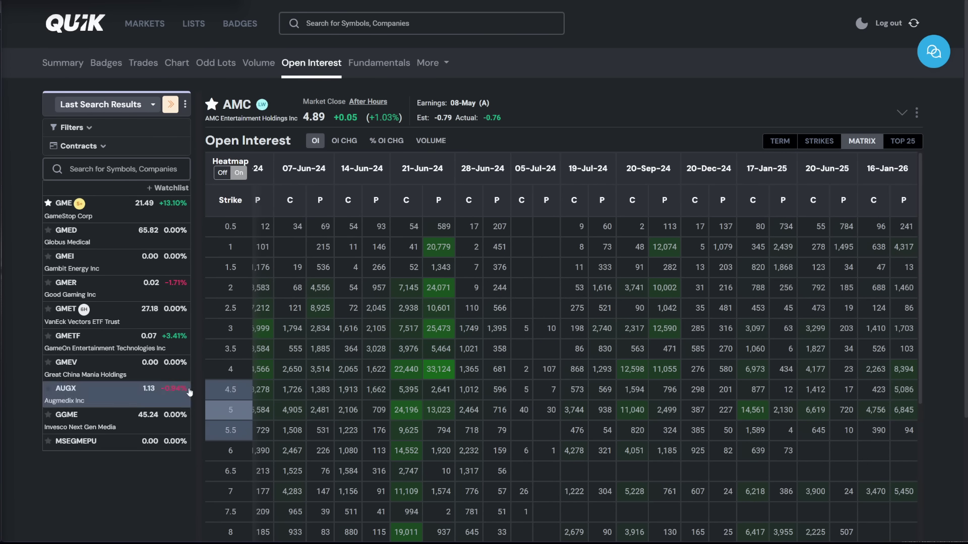
Highlight the 21-Jun-24 expiry heading in AMC's open interest matrix
scroll(342, 426, "down", 1)
scroll(342, 424, "up", 1)
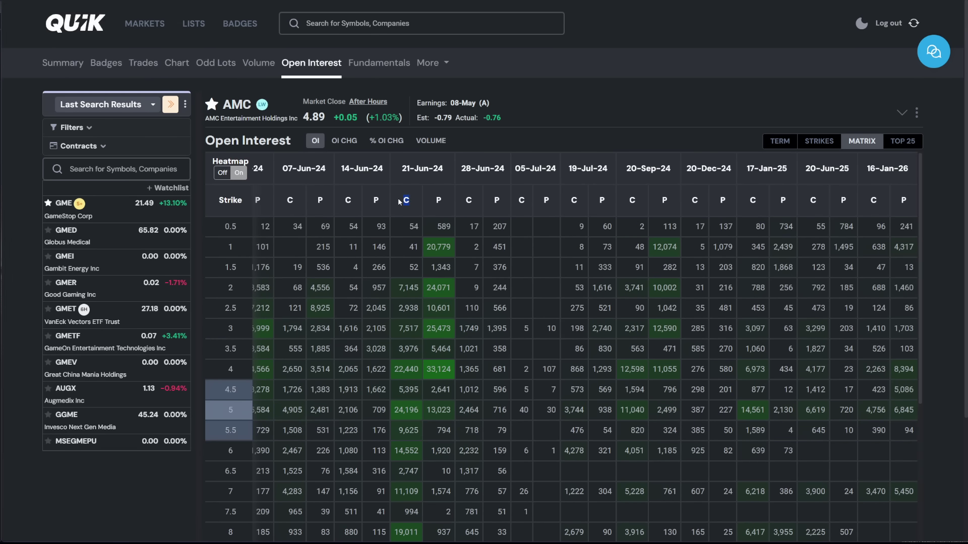
double_click(438, 201)
left_click_drag(443, 169, 403, 168)
Scroll through the strike rows and zoom the page out to fit more strikes
scroll(385, 439, "down", 5)
scroll(386, 439, "up", 5)
scroll(385, 439, "left", 2)
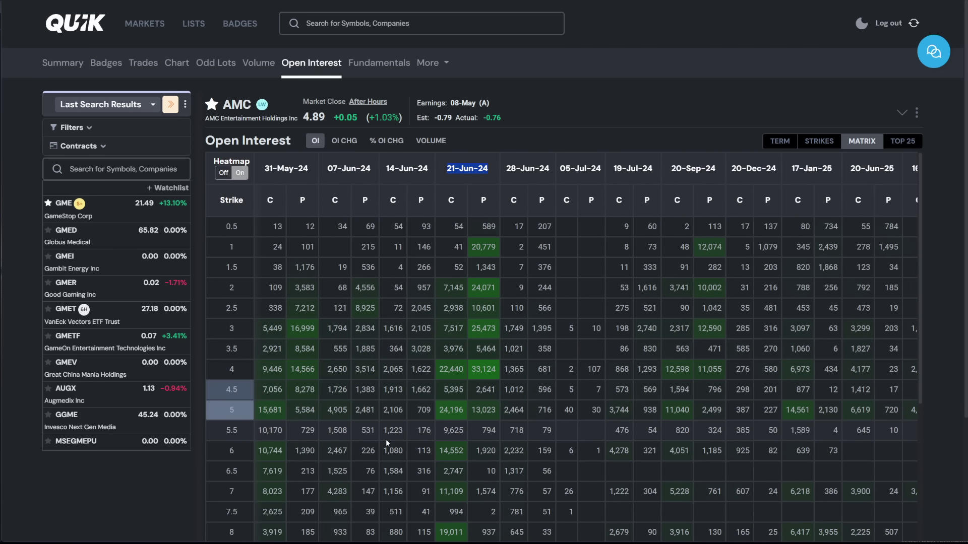
scroll(386, 439, "down", 2)
scroll(285, 394, "up", 1)
scroll(364, 365, "down", 10)
scroll(365, 365, "up", 2)
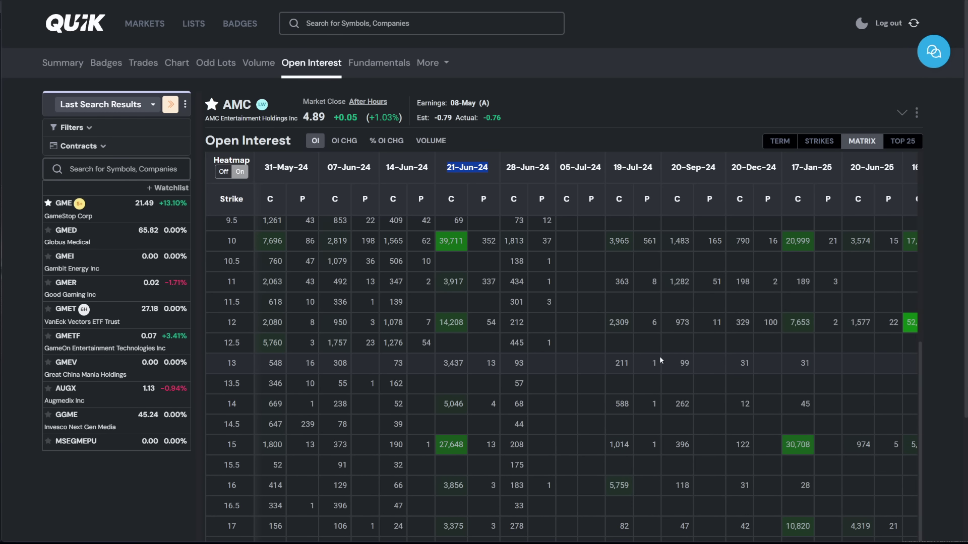
key("ctrl+minus")
scroll(659, 356, "down", 1)
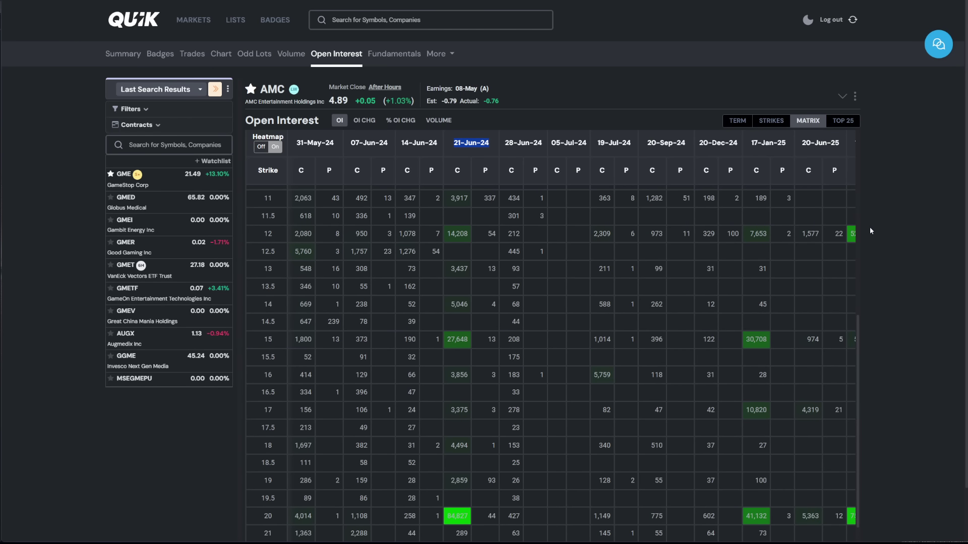
scroll(714, 468, "down", 1)
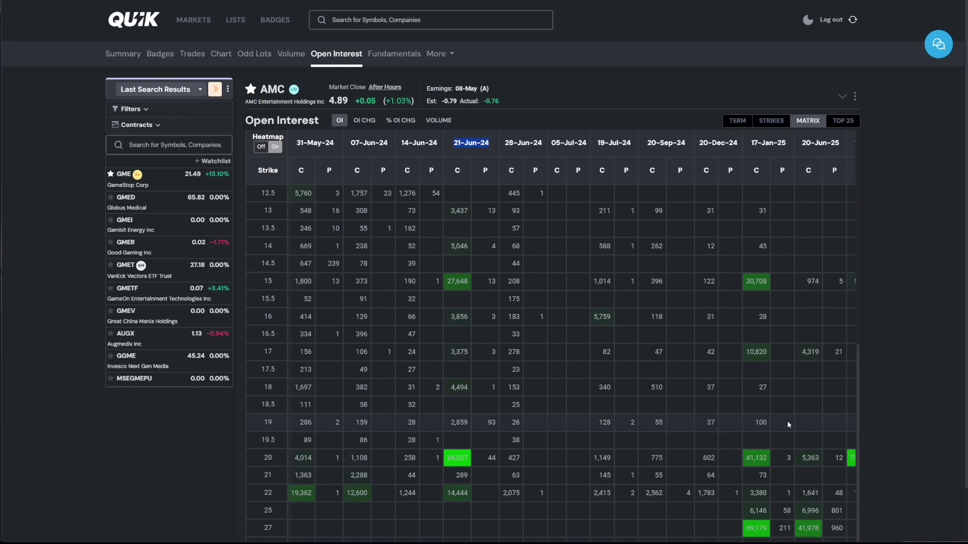
scroll(787, 420, "down", 1)
left_click_drag(673, 503, 761, 510)
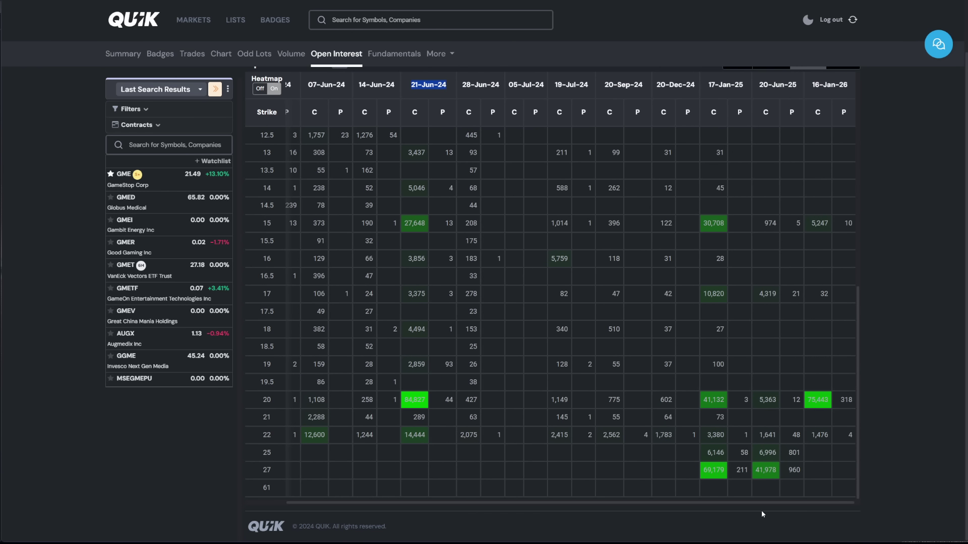
scroll(837, 296, "up", 4)
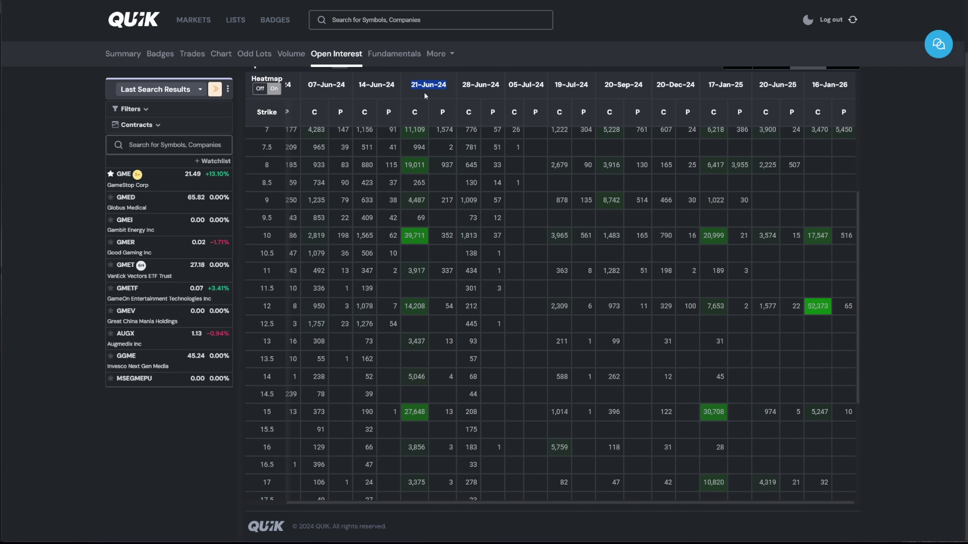
scroll(395, 305, "down", 2)
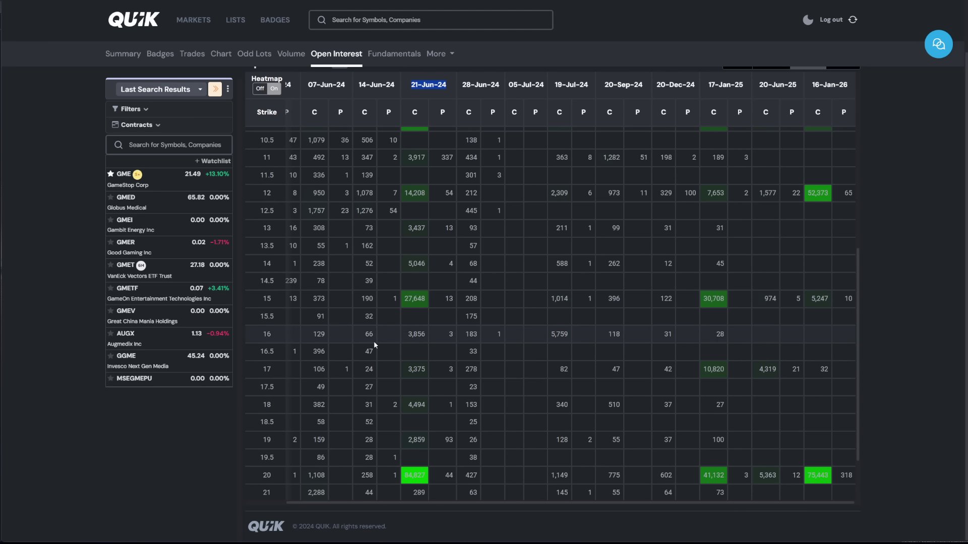
scroll(375, 340, "down", 3)
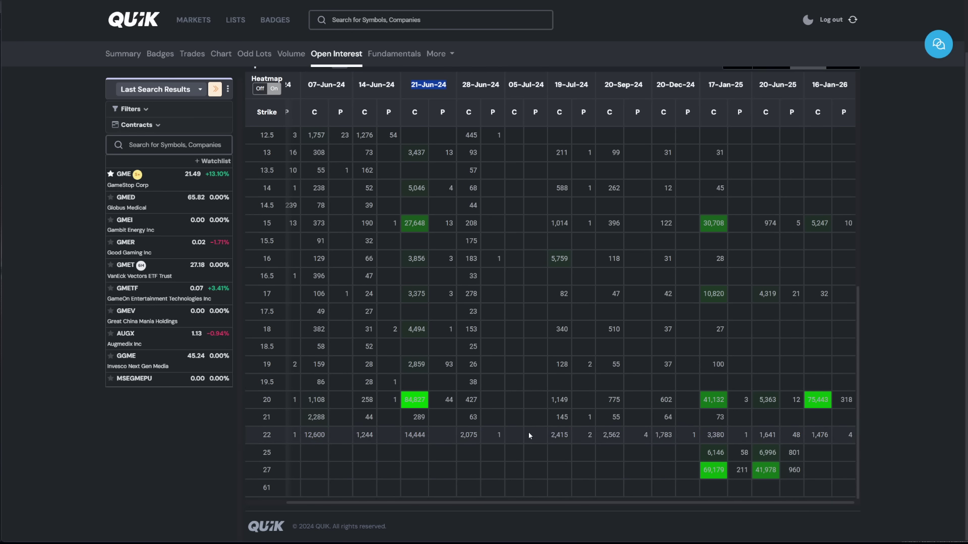
scroll(548, 266, "up", 8)
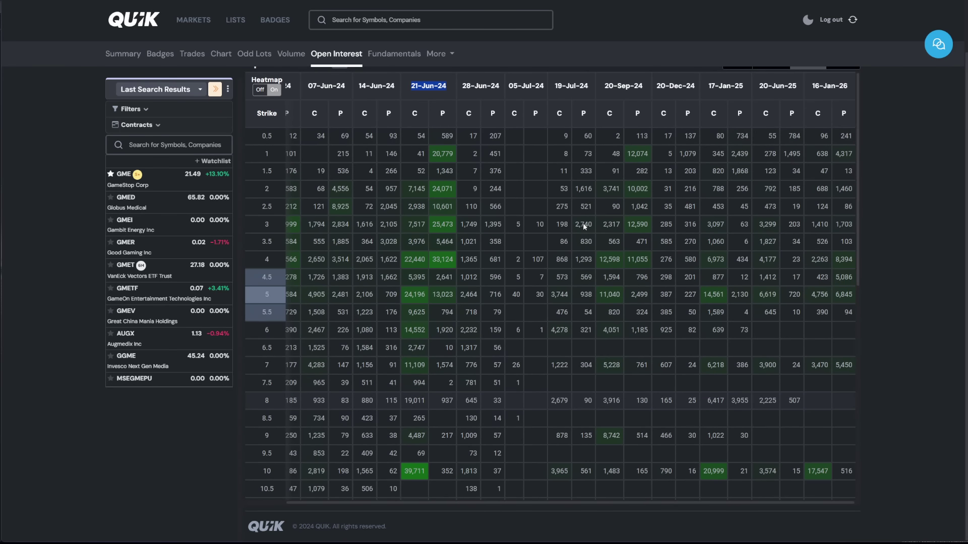
scroll(509, 219, "up", 2)
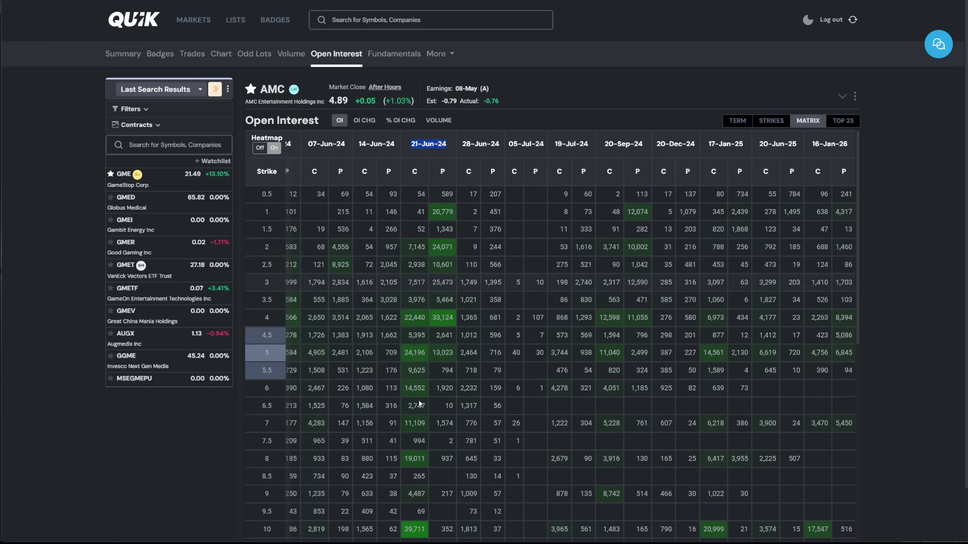
Show AMC's open interest as a bar chart of calls and puts per expiry using TERM
left_click(737, 120)
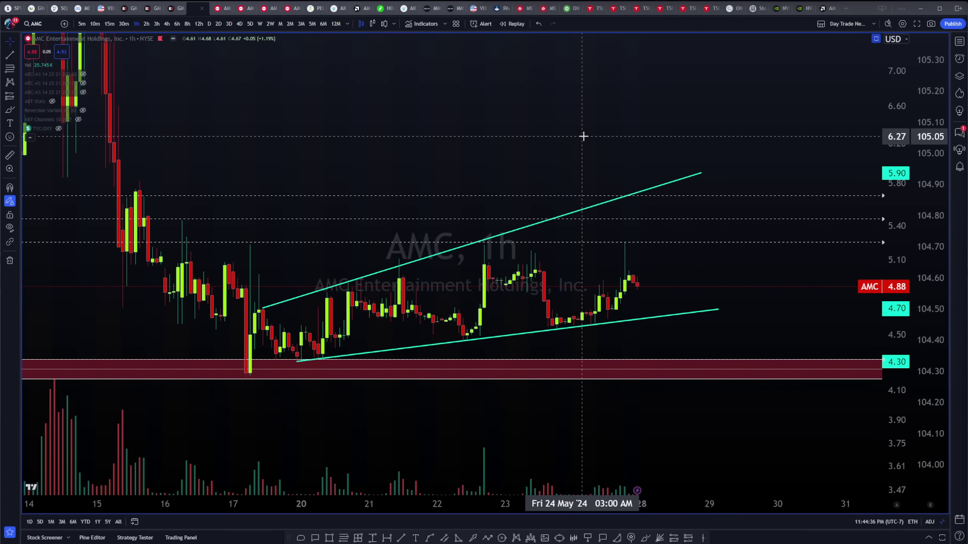
scroll(516, 145, "down", 3)
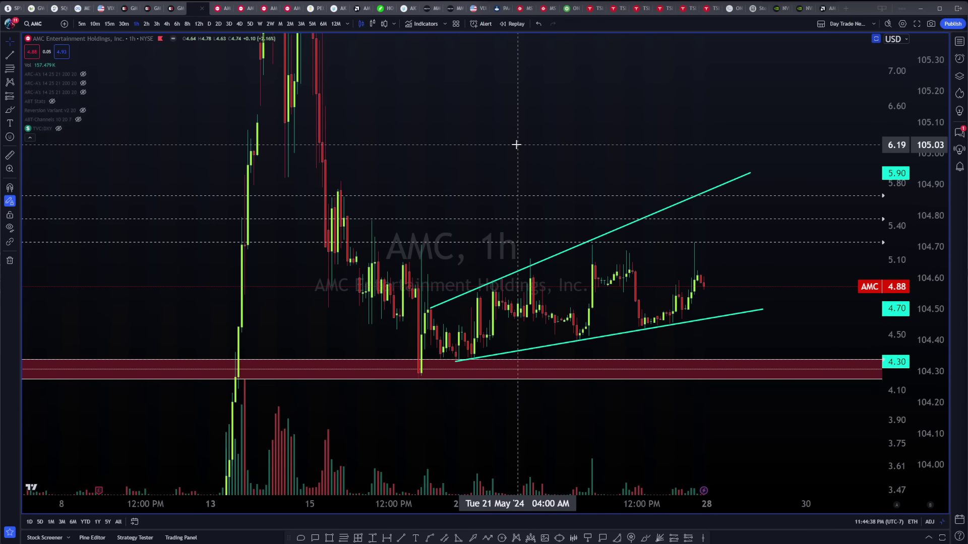
left_click_drag(510, 177, 423, 166)
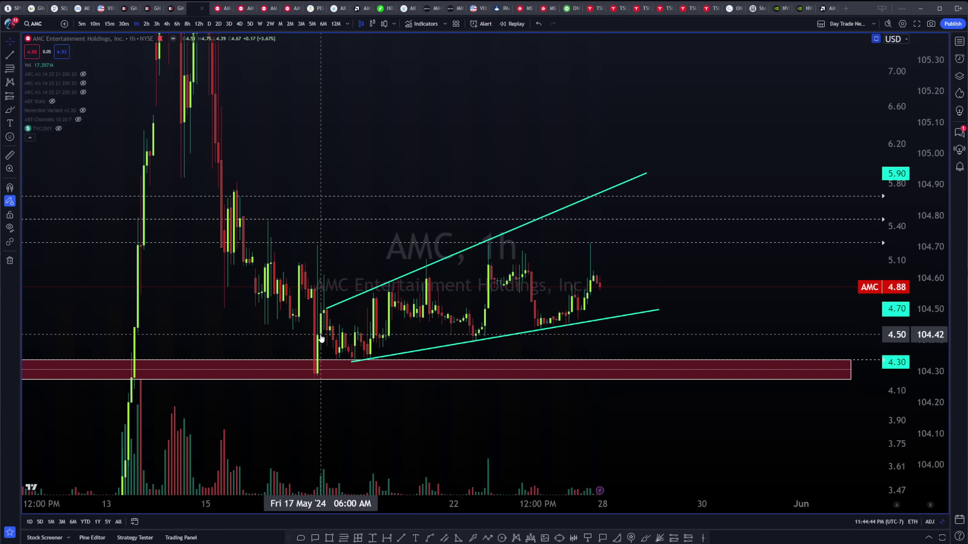
left_click_drag(357, 188, 382, 123)
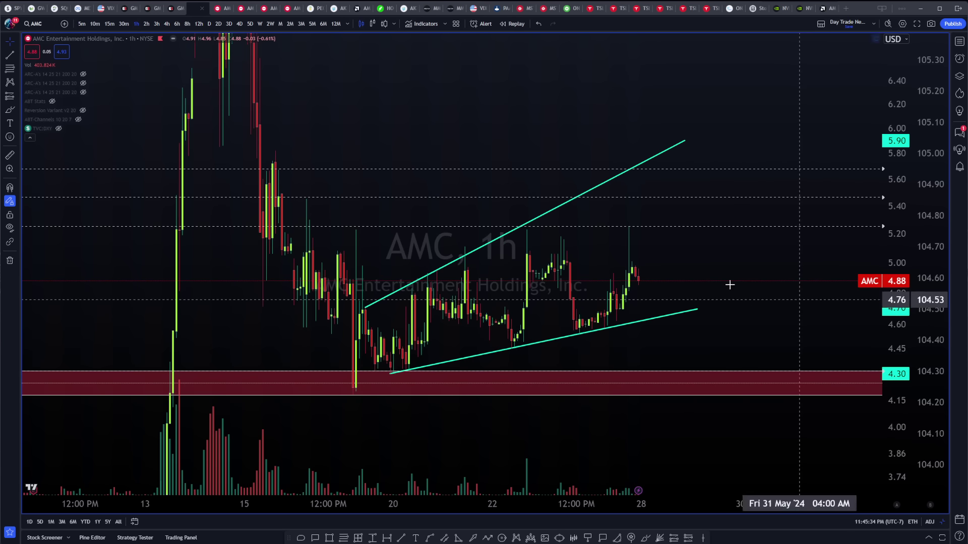
scroll(586, 270, "up", 2)
left_click_drag(628, 274, 802, 297)
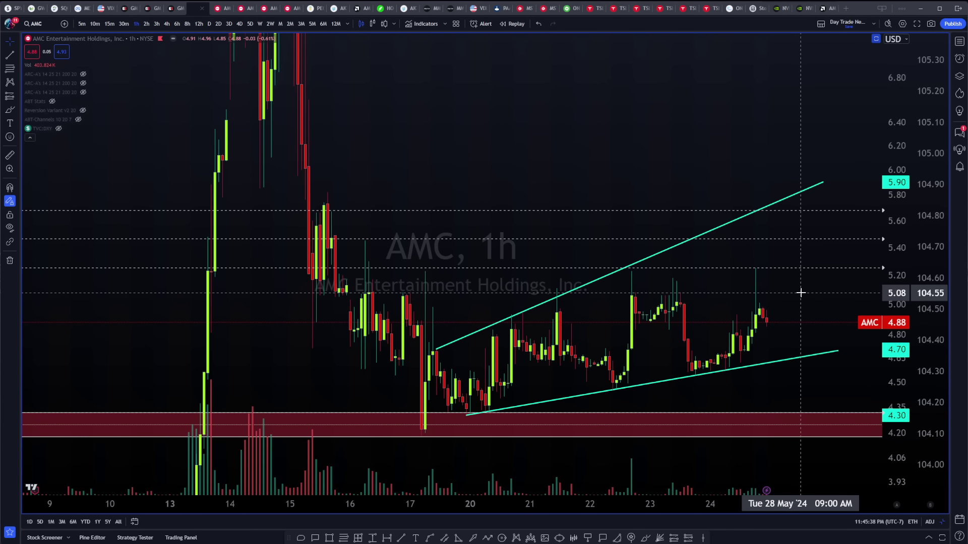
left_click_drag(896, 348, 616, 296)
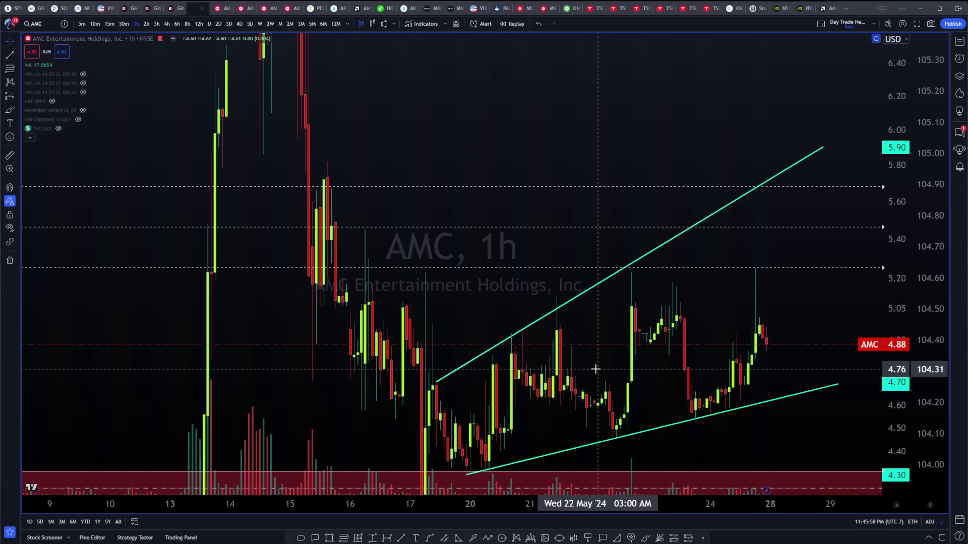
Inspect the wedge trend lines and 4.20–4.30 support band, selecting the 5.25 alert line
scroll(604, 369, "up", 3)
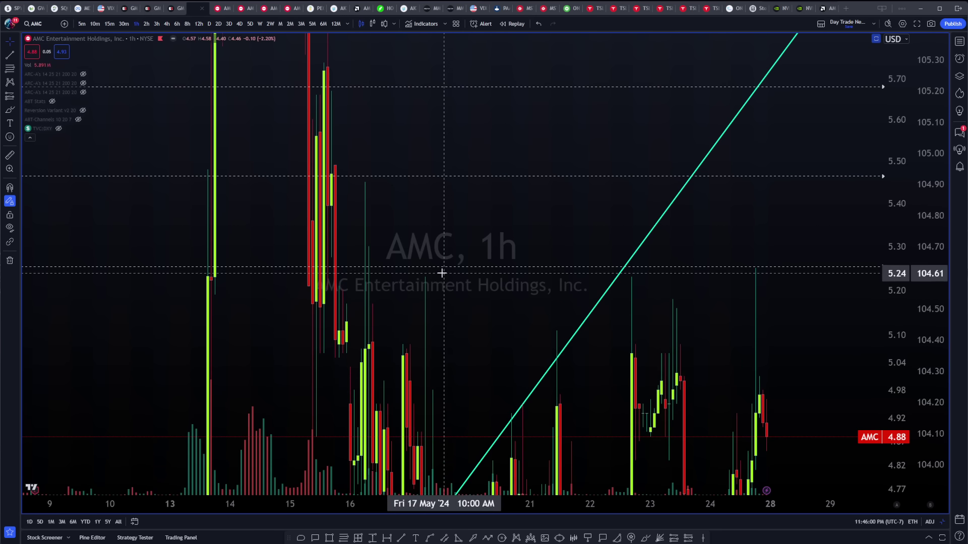
scroll(680, 293, "up", 3)
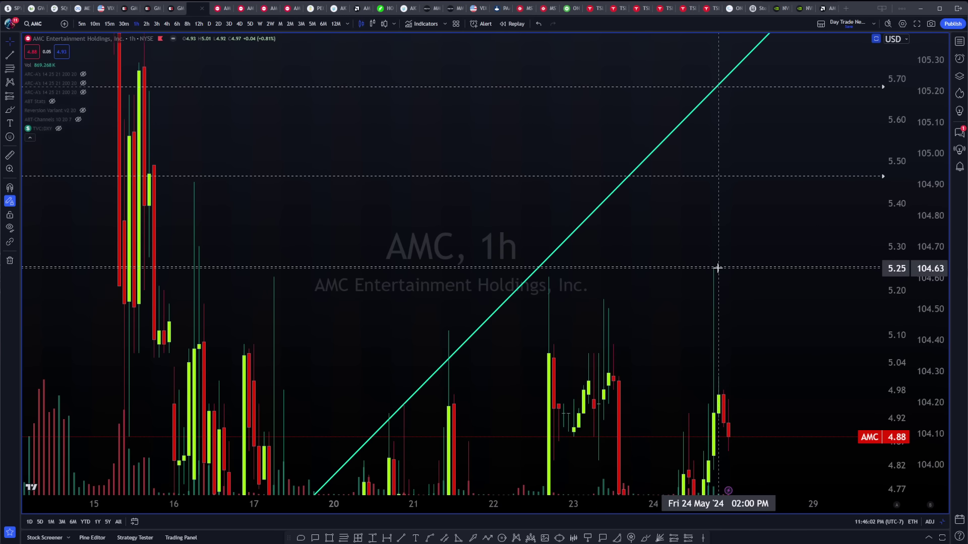
left_click(649, 269)
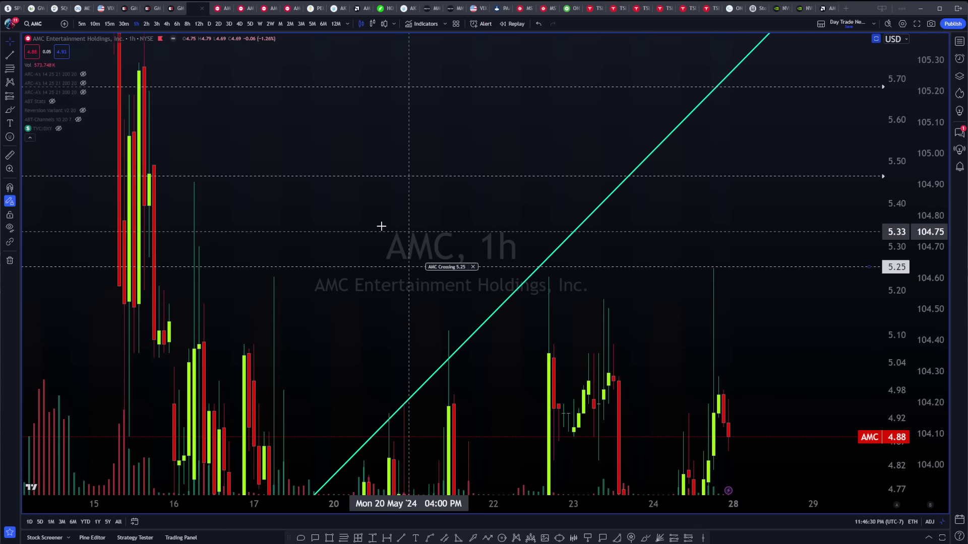
scroll(649, 216, "down", 3)
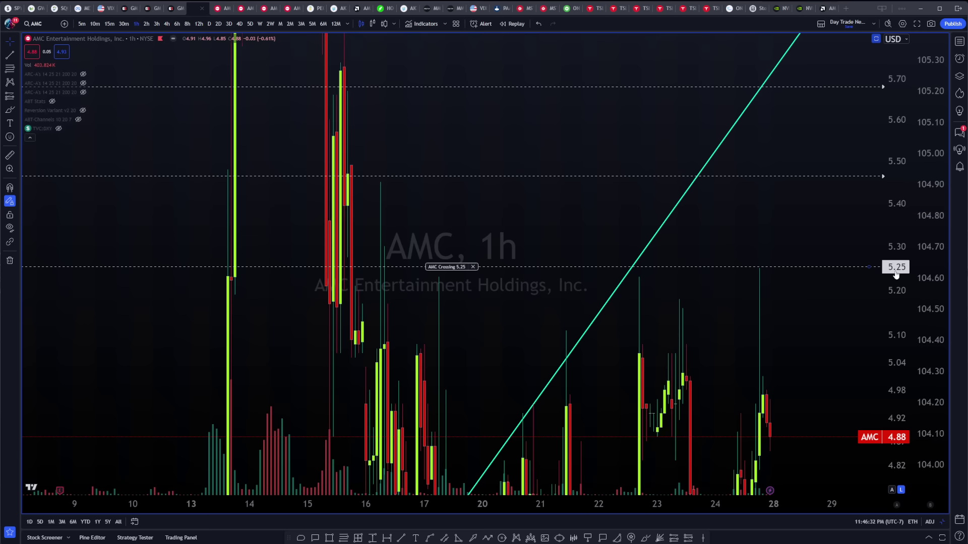
scroll(897, 242, "down", 3)
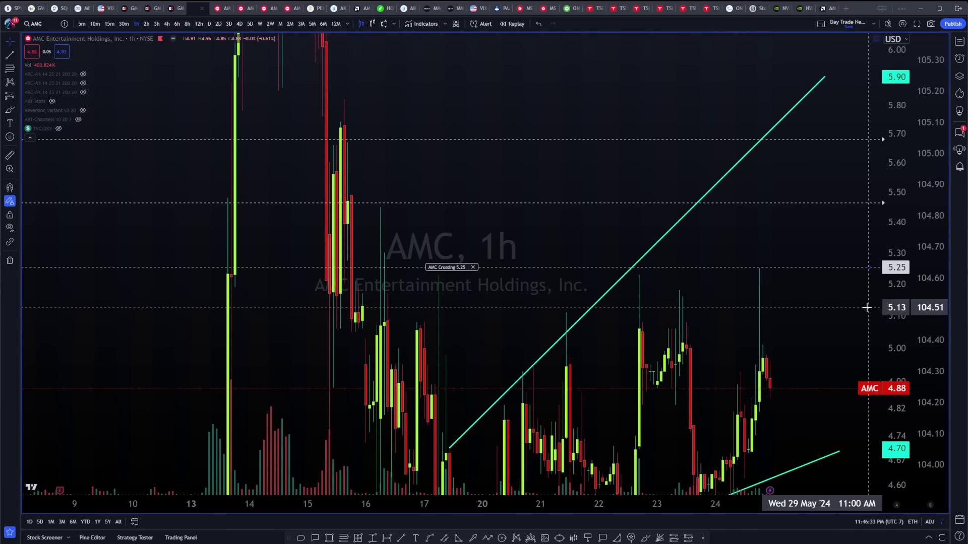
scroll(884, 354, "down", 2)
scroll(655, 164, "right", 5)
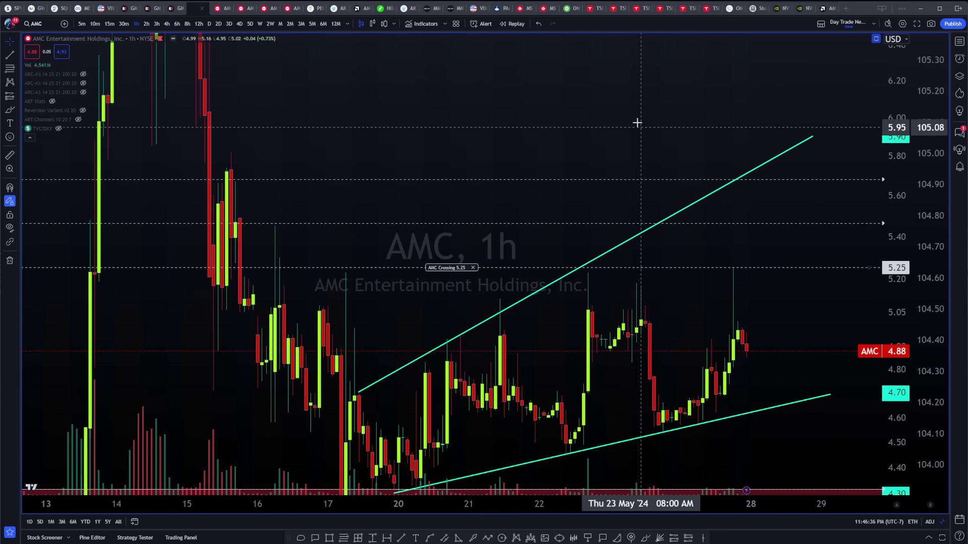
scroll(897, 202, "down", 3)
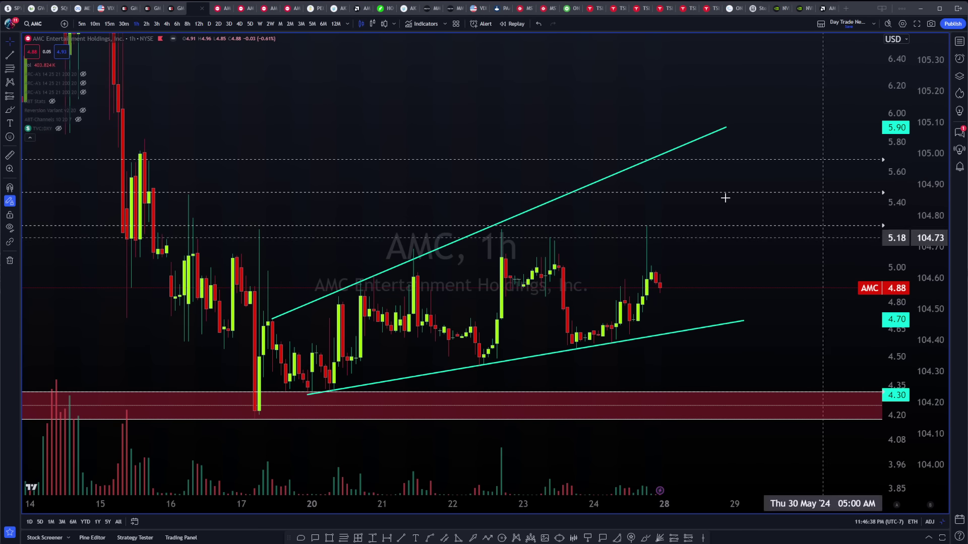
Look over the AMC 3-hour multi-chart layout
left_click(225, 10)
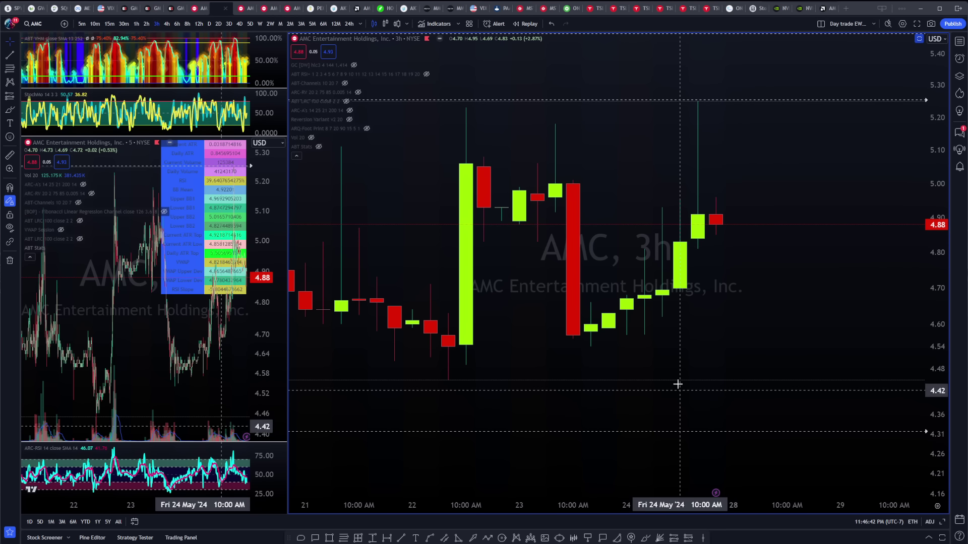
scroll(685, 383, "right", 3)
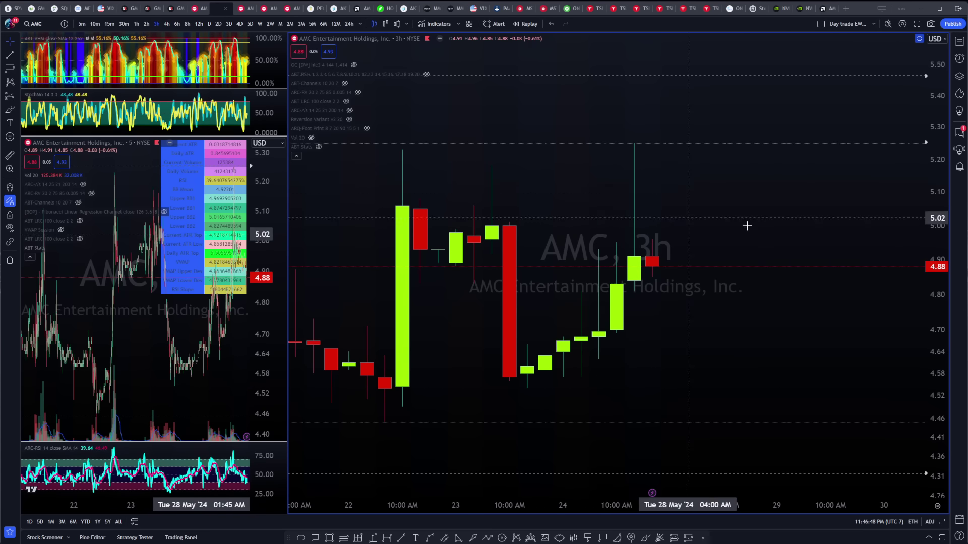
scroll(640, 161, "left", 2)
On the AMC 5-day chart, shift to the lower candles and add a 5.25 price alert
left_click(242, 11)
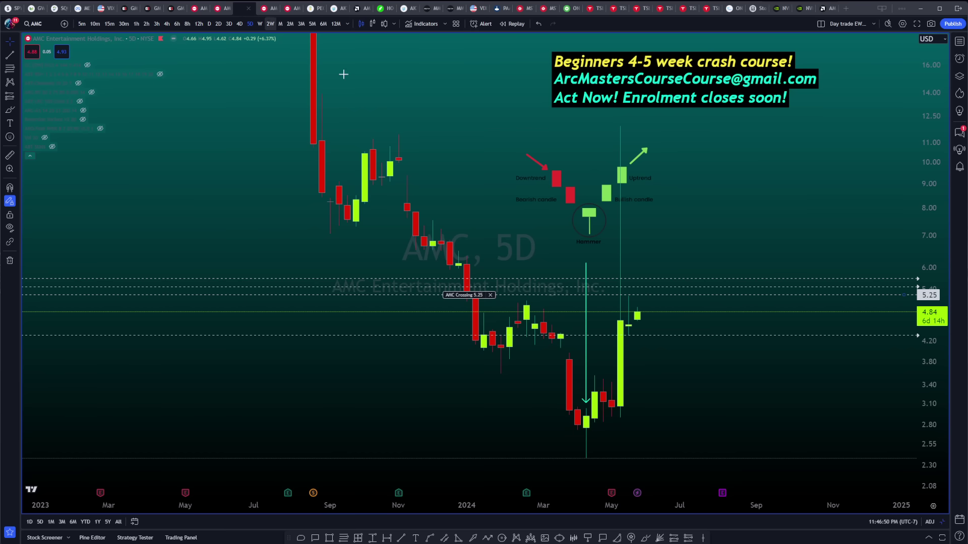
scroll(655, 262, "right", 1)
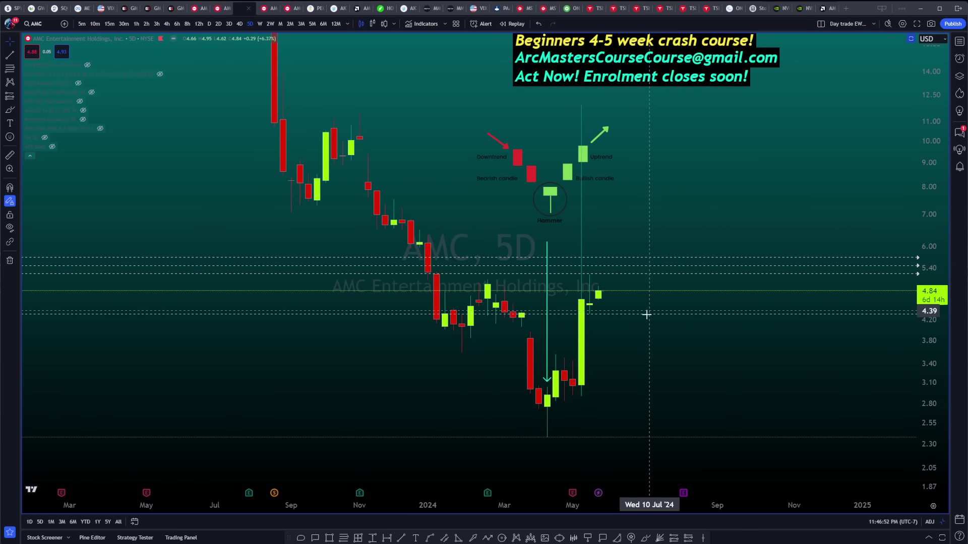
scroll(817, 192, "right", 2)
left_click_drag(798, 191, 801, 216)
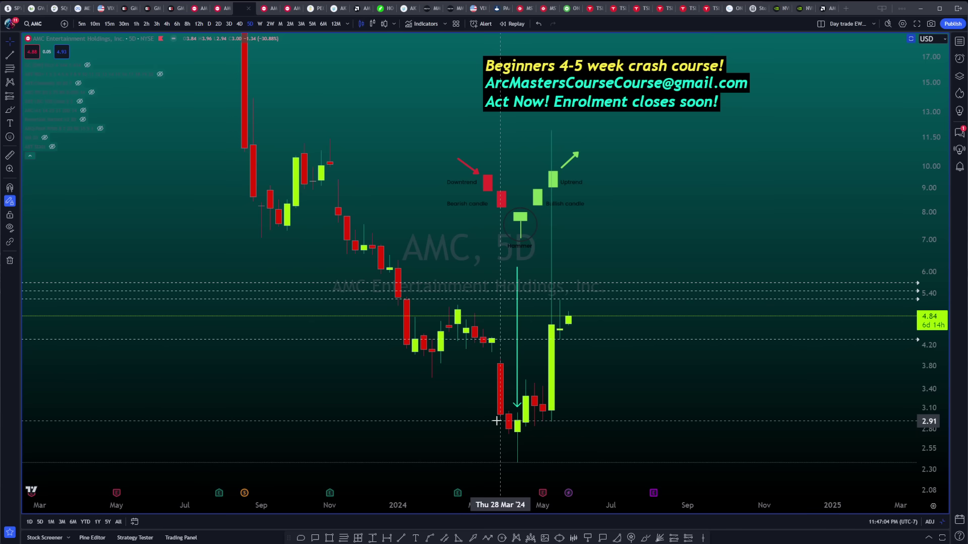
scroll(496, 421, "down", 5)
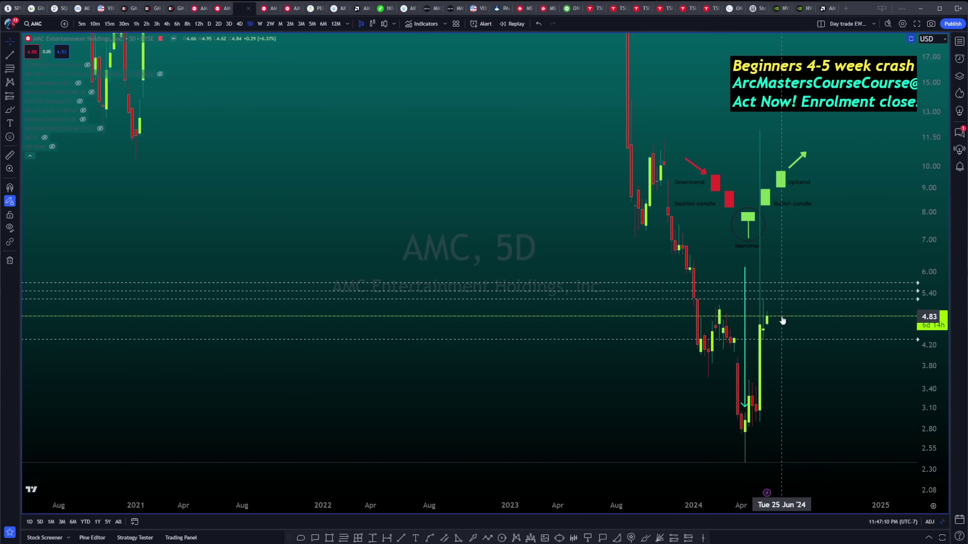
scroll(782, 321, "up", 3)
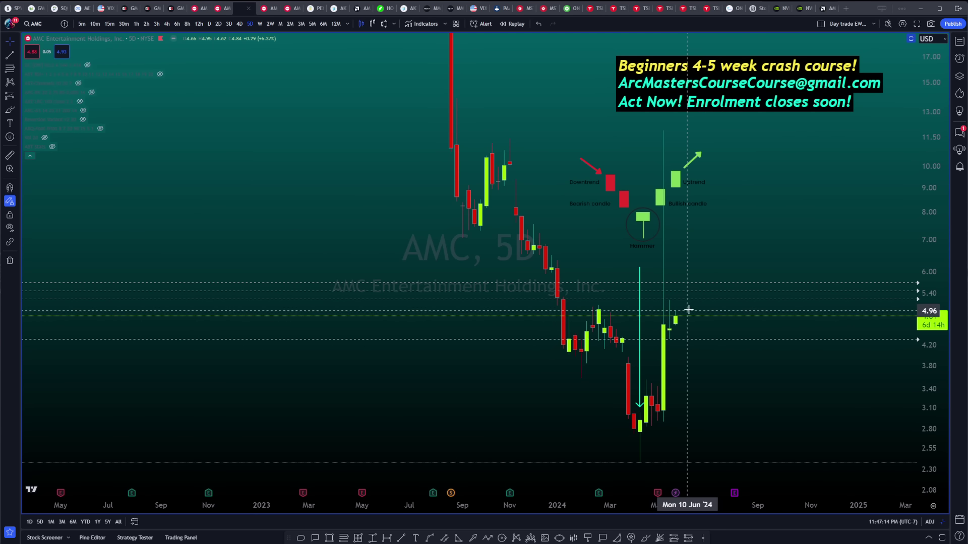
key("alt+a")
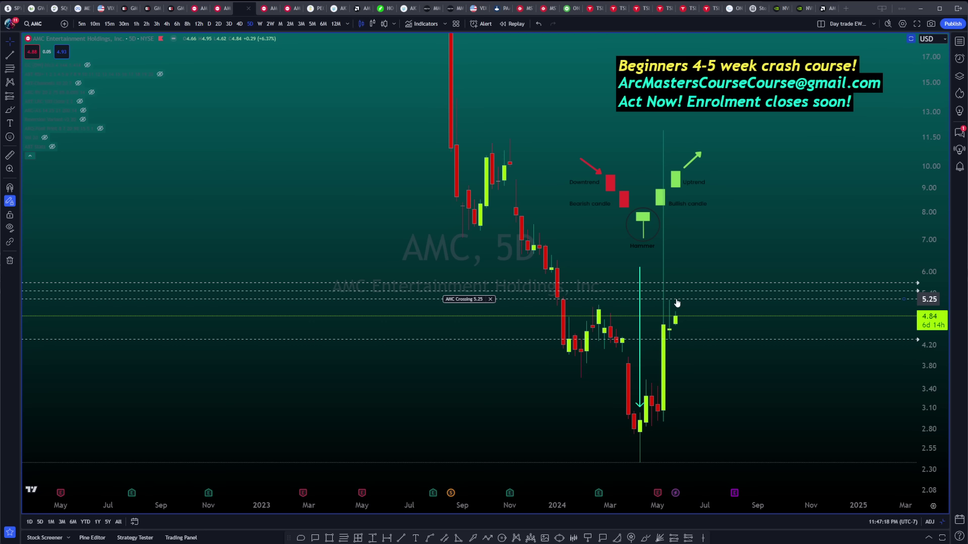
scroll(687, 188, "right", 5)
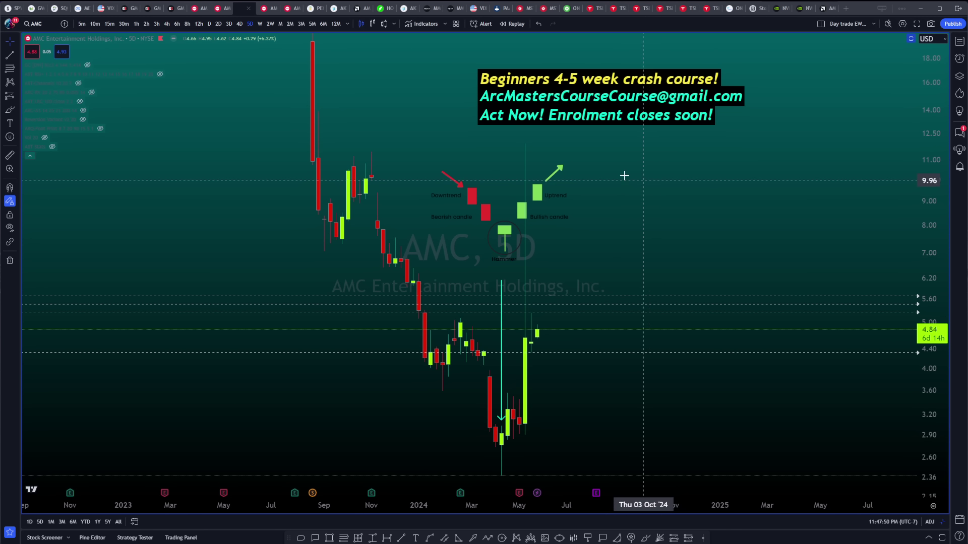
Zoom into recent sessions on the AMC 5-minute moving-average chart, then switch to Master Layout 3
left_click(266, 15)
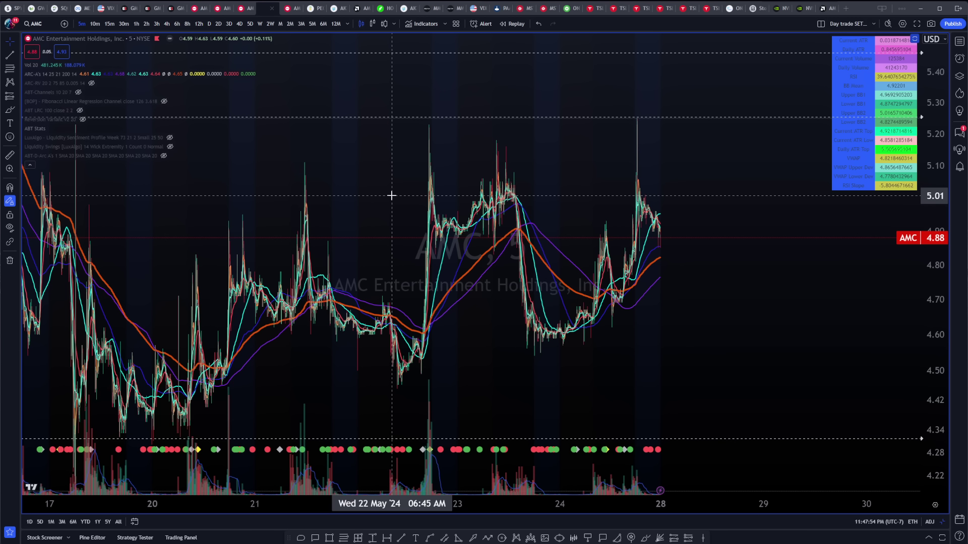
scroll(391, 195, "down", 2)
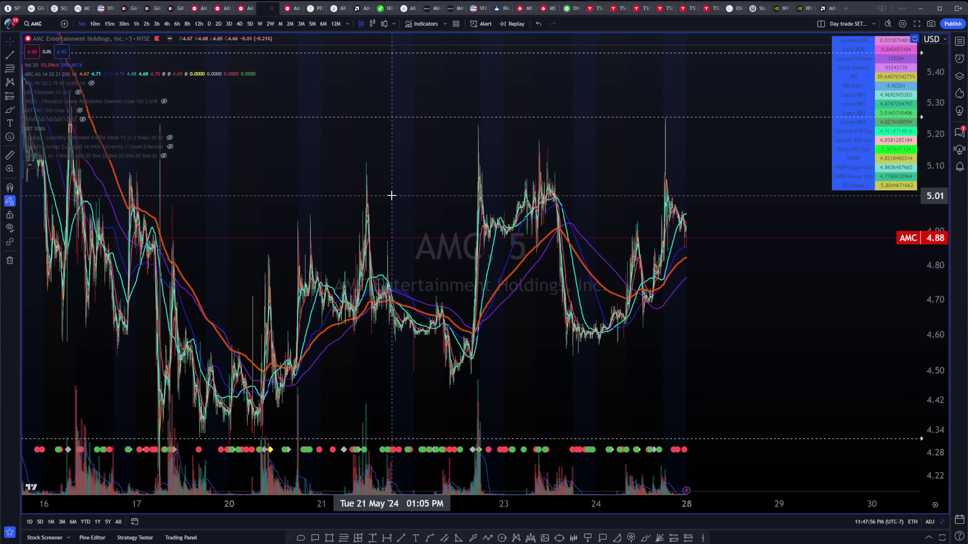
scroll(416, 198, "up", 1)
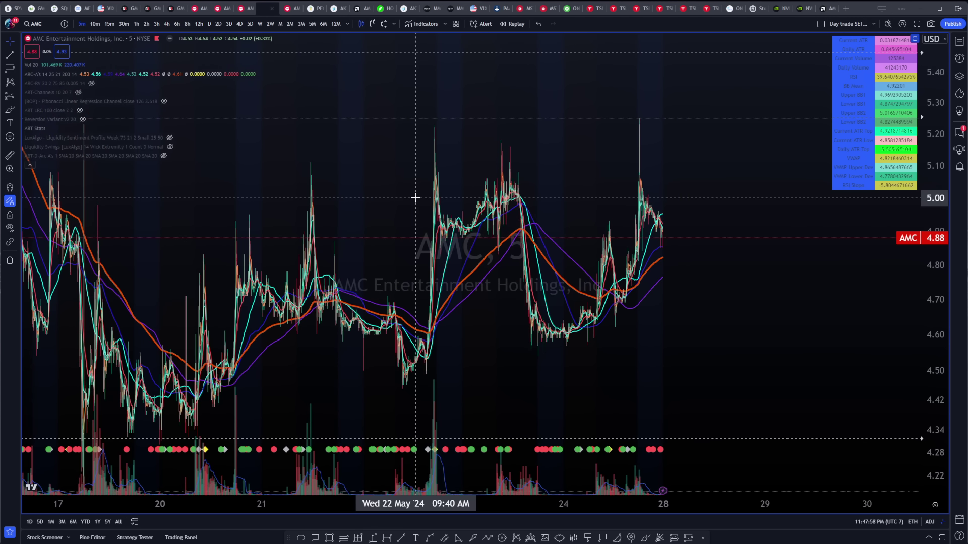
scroll(414, 200, "up", 1)
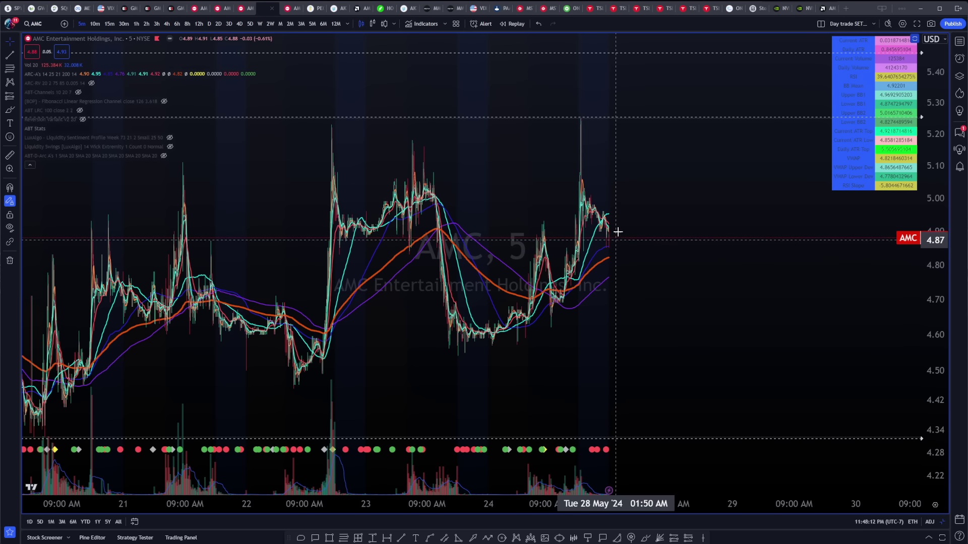
scroll(700, 194, "up", 2)
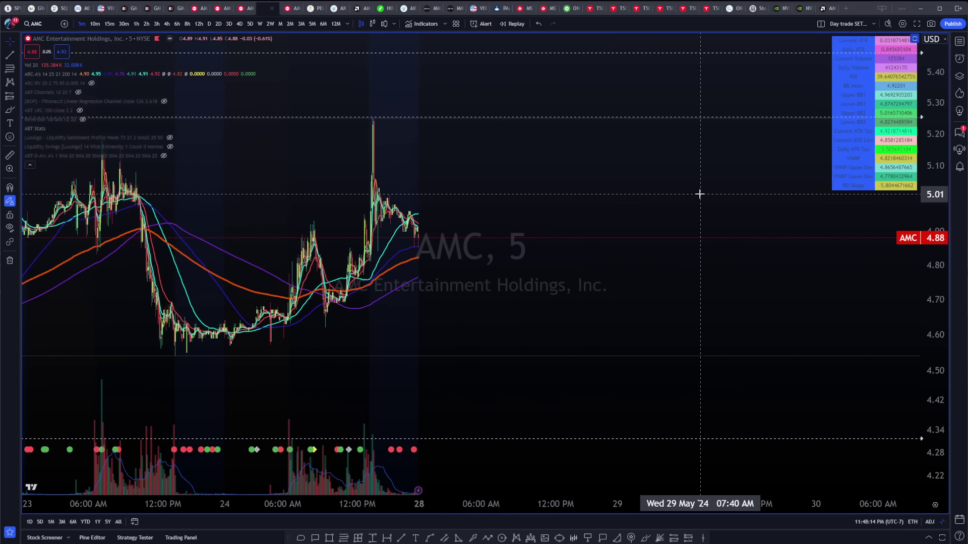
scroll(706, 195, "left", 3)
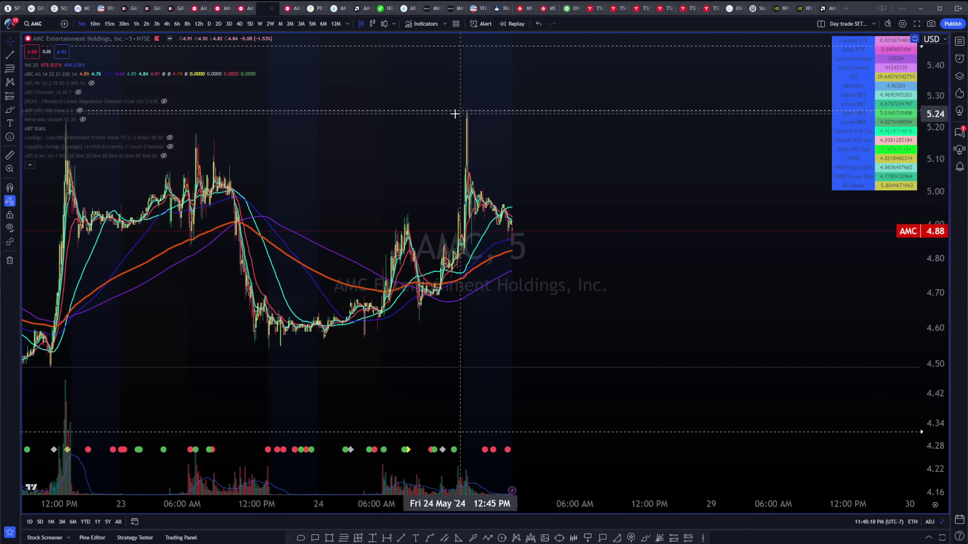
scroll(613, 207, "left", 4)
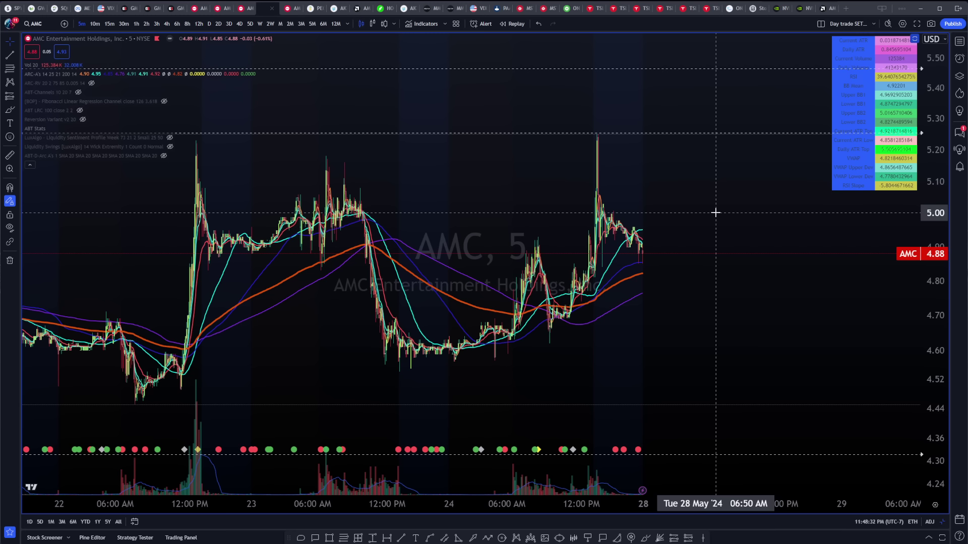
left_click(281, 9)
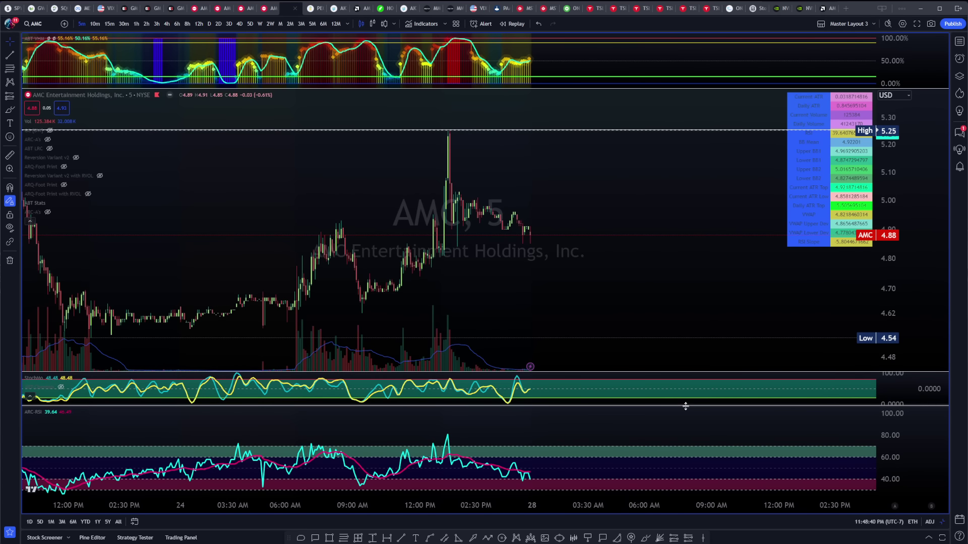
left_click_drag(686, 406, 671, 476)
left_click_drag(648, 372, 623, 355)
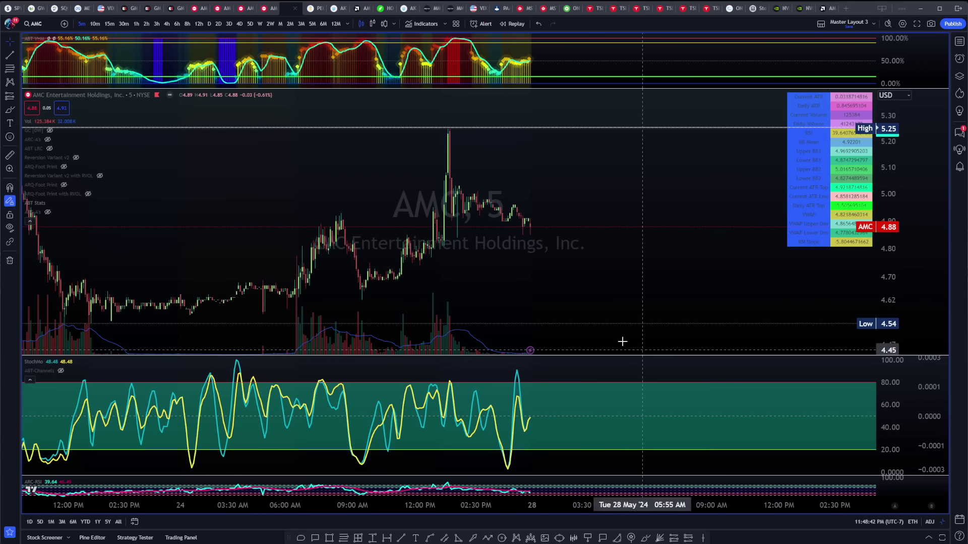
scroll(652, 264, "up", 3)
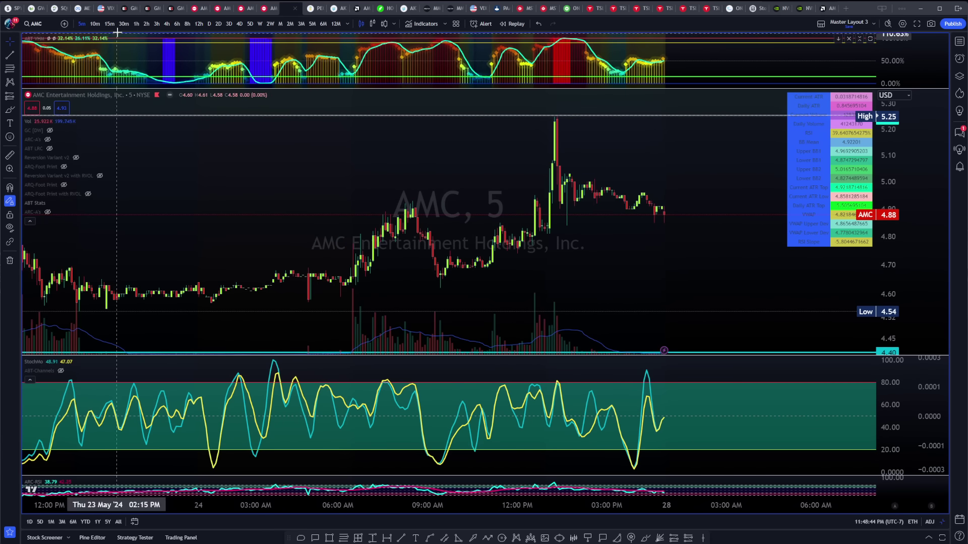
left_click(123, 23)
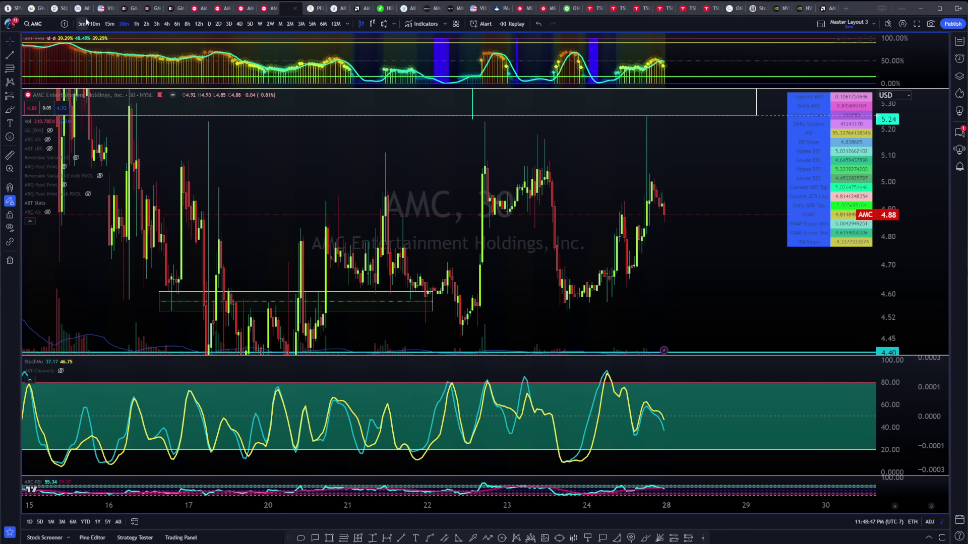
left_click(110, 24)
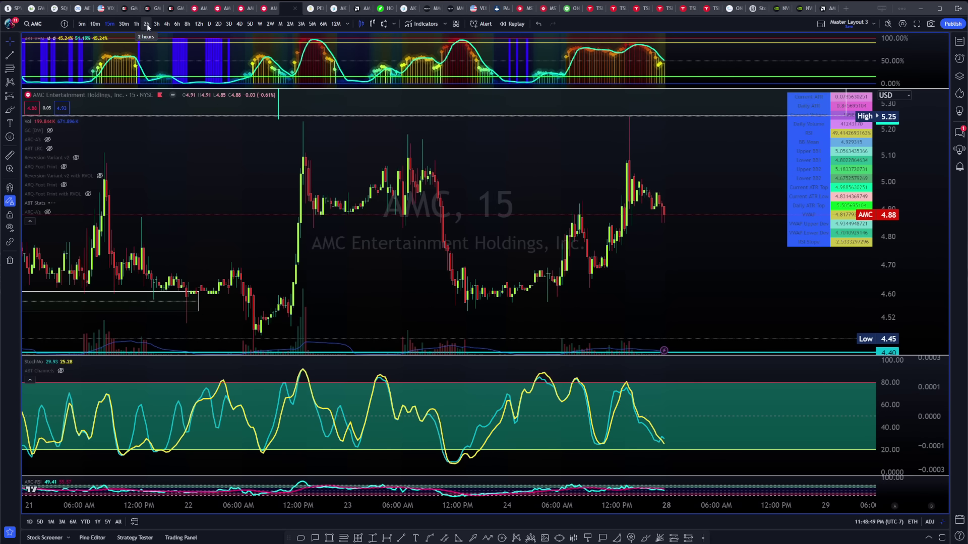
left_click(146, 24)
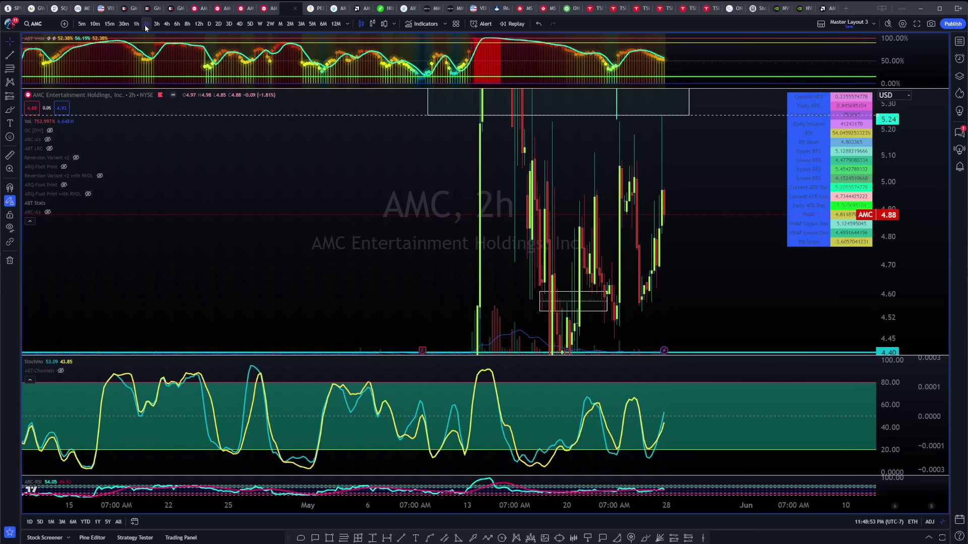
left_click(137, 24)
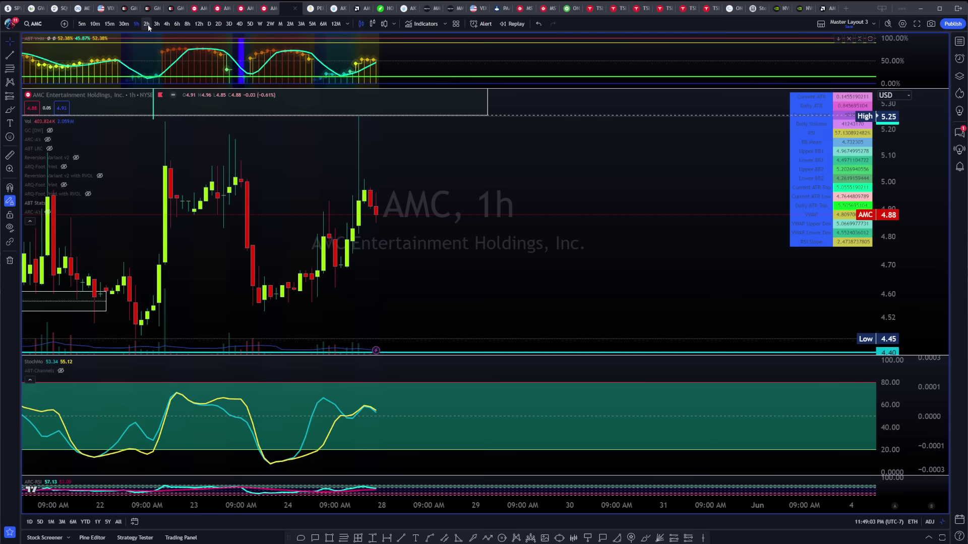
left_click(146, 23)
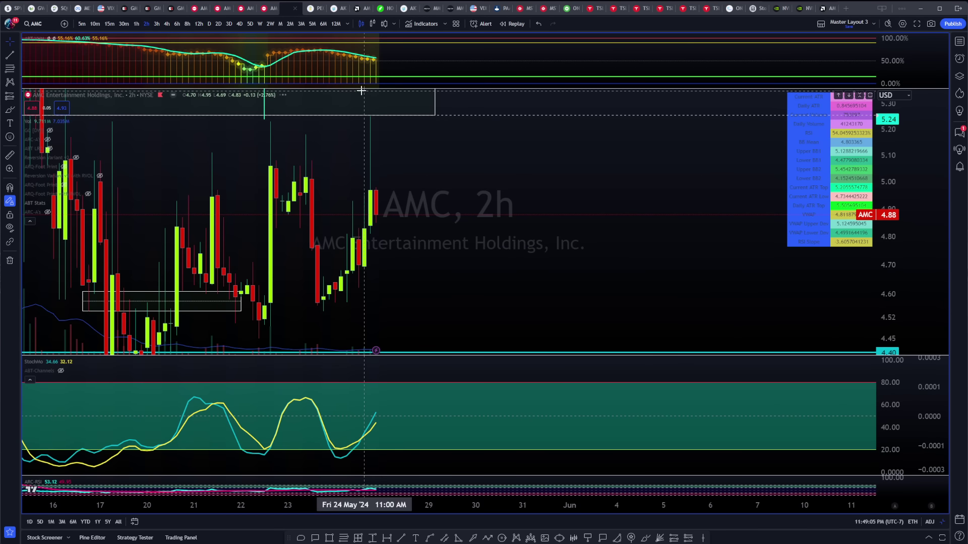
left_click_drag(438, 347, 730, 285)
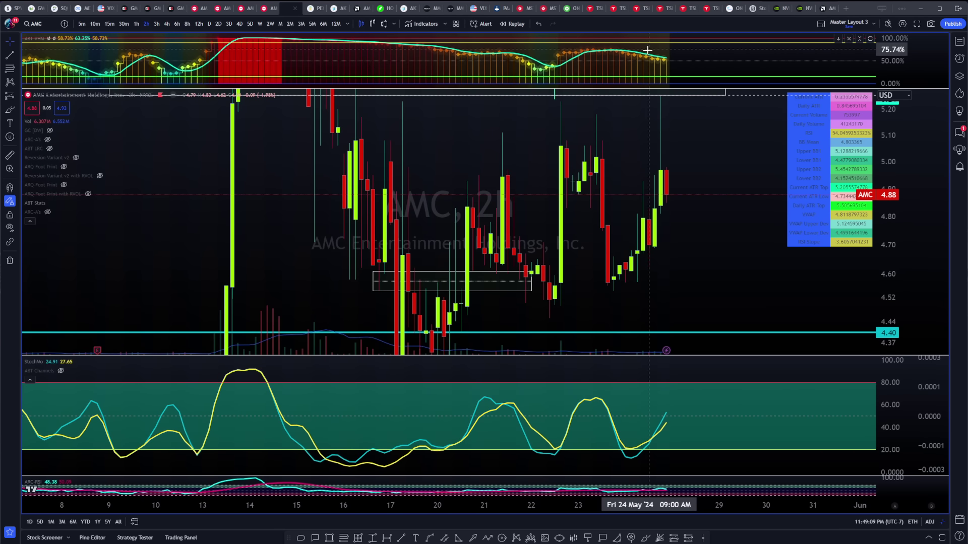
left_click_drag(684, 91, 676, 300)
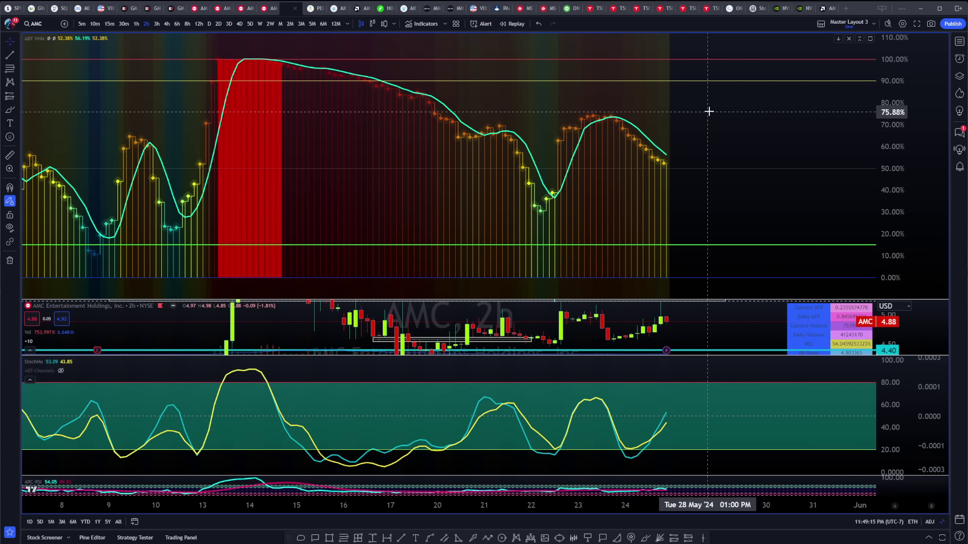
left_click_drag(697, 295, 705, 96)
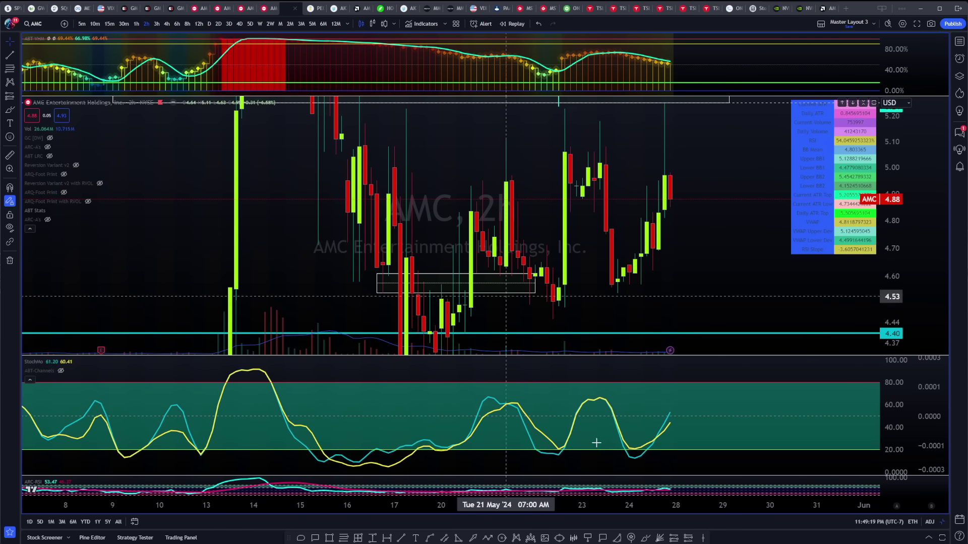
Switch to 3-hour candles and readjust the top indicator pane and price chart
left_click(156, 24)
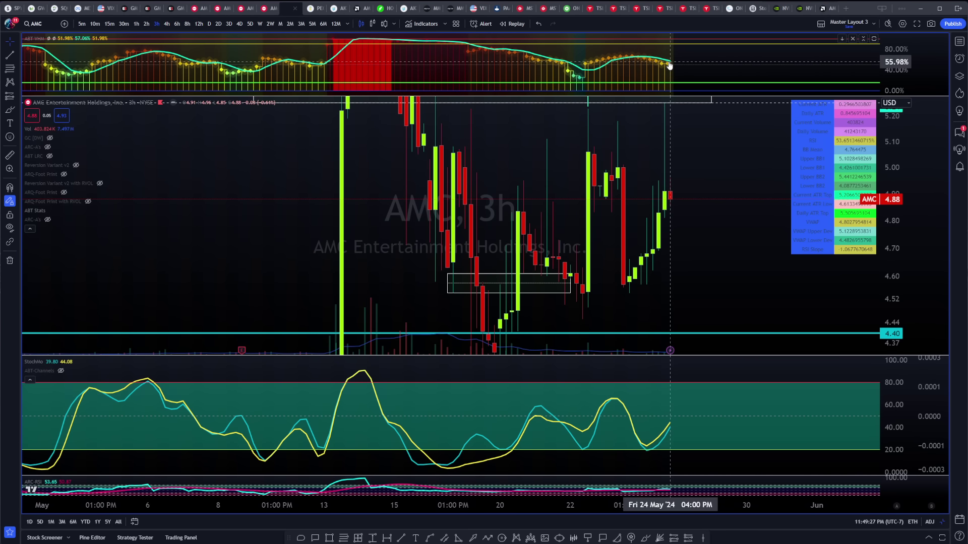
left_click_drag(670, 98, 671, 151)
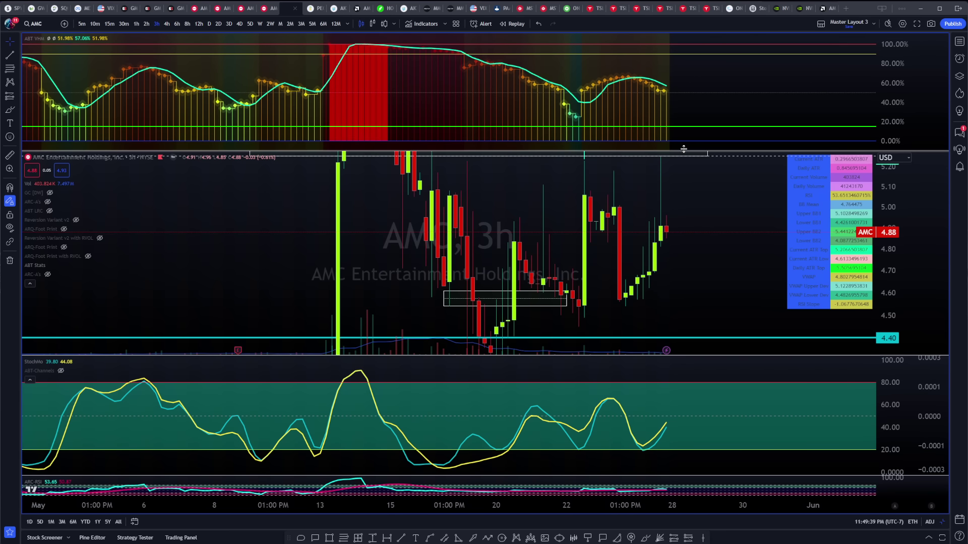
left_click_drag(684, 134, 685, 90)
scroll(554, 164, "up", 3)
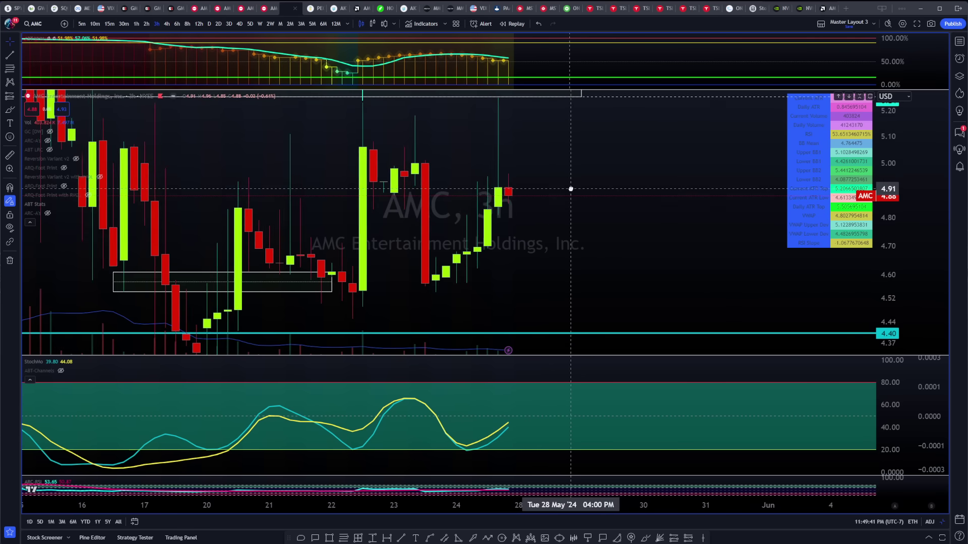
left_click_drag(570, 189, 569, 194)
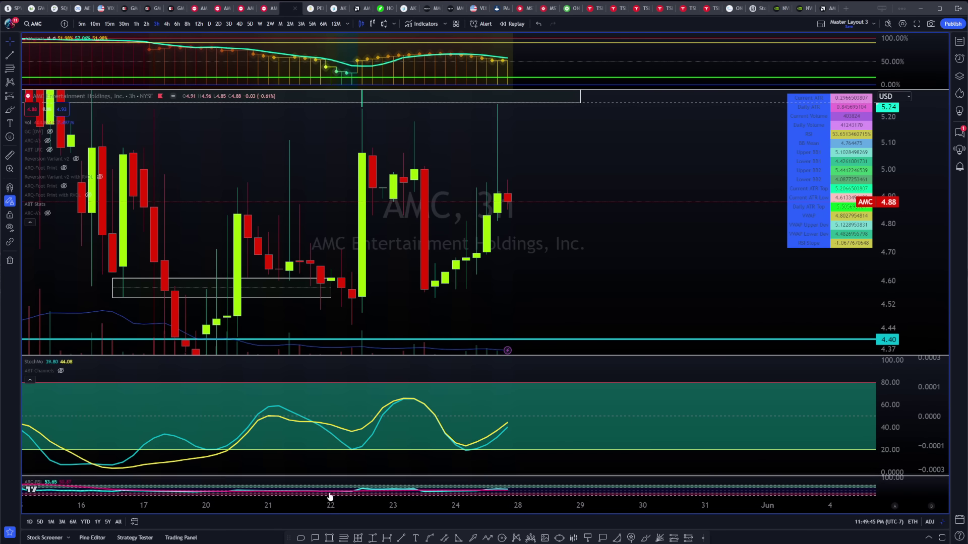
Step the chart through 4-hour and 6-hour candles
type("4h")
key("Return")
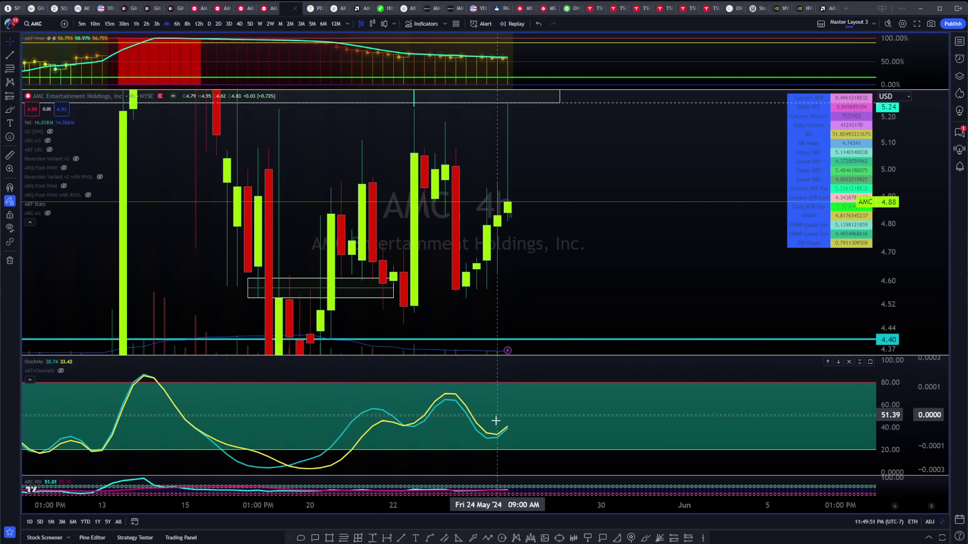
scroll(547, 134, "down", 3)
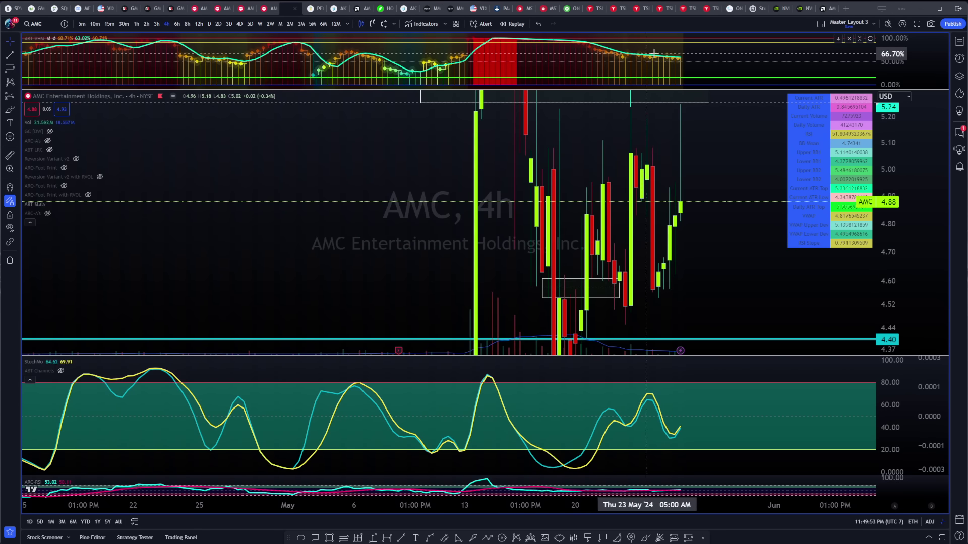
scroll(679, 183, "up", 3)
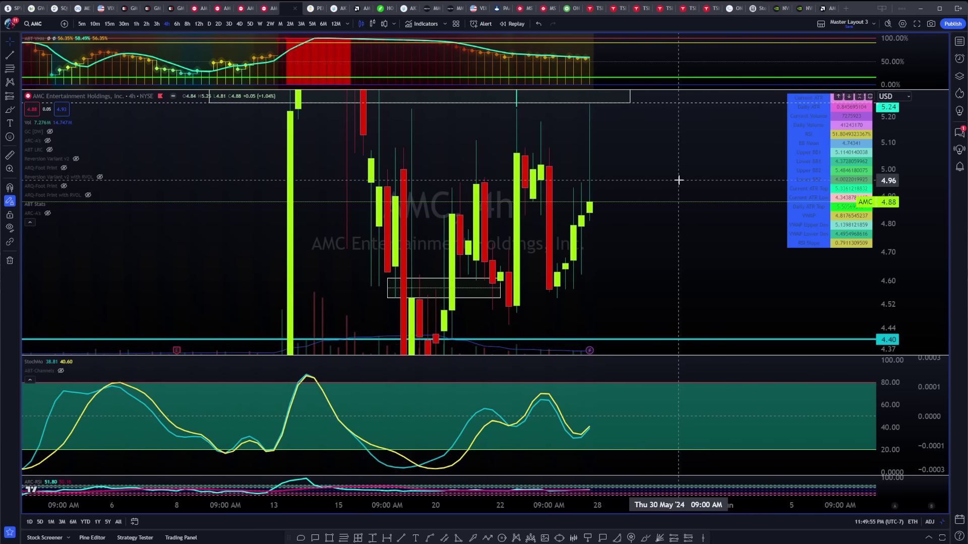
left_click(177, 24)
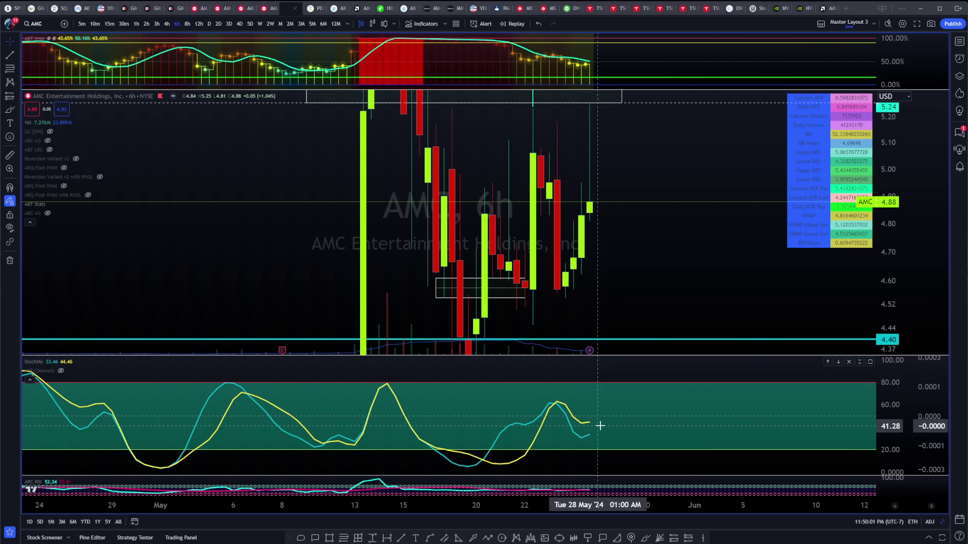
scroll(590, 424, "down", 4)
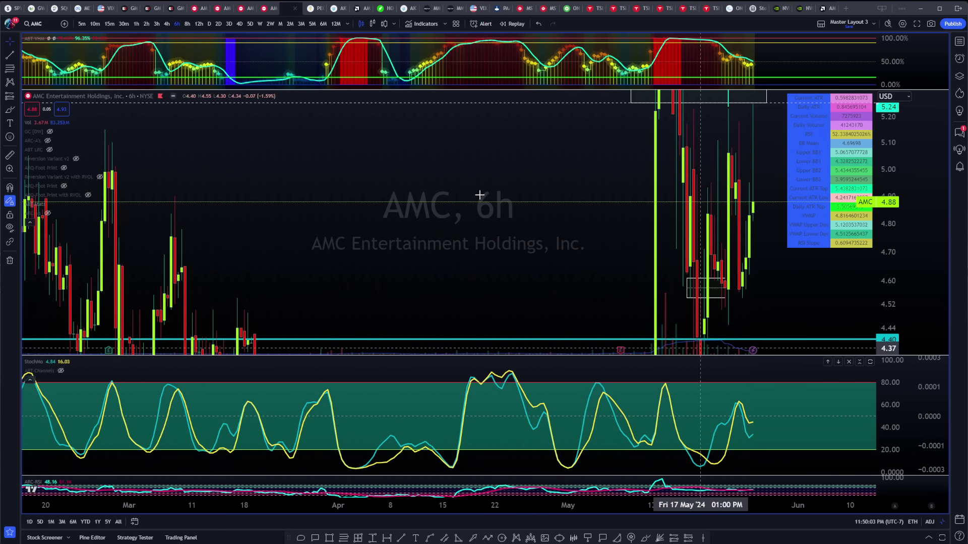
Check 8-hour candles, then settle on 5-minute bars
left_click(187, 24)
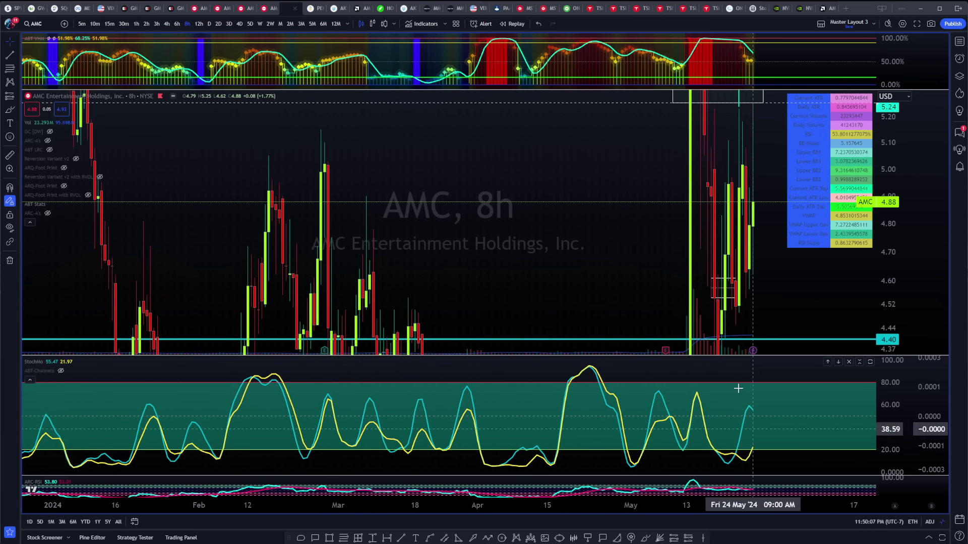
scroll(748, 353, "up", 4)
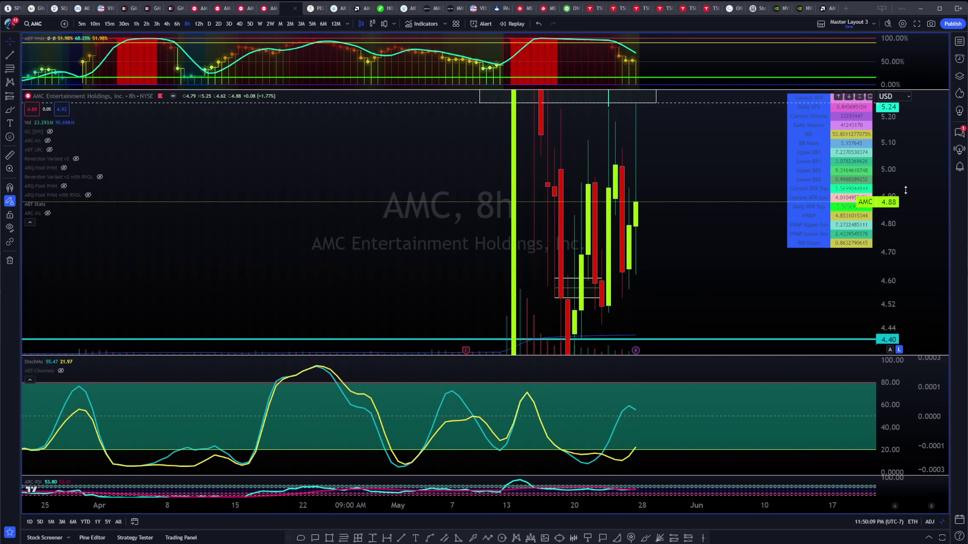
scroll(324, 200, "up", 3)
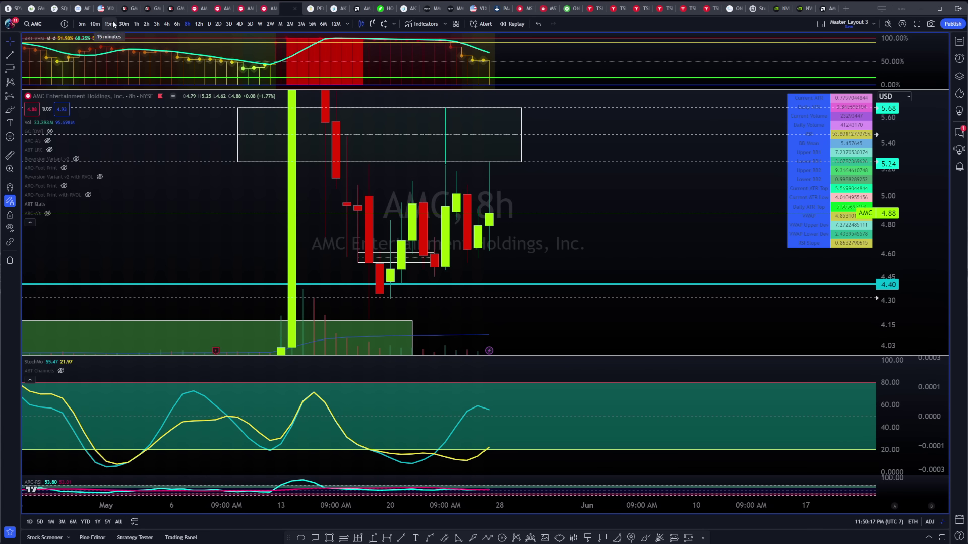
left_click(82, 24)
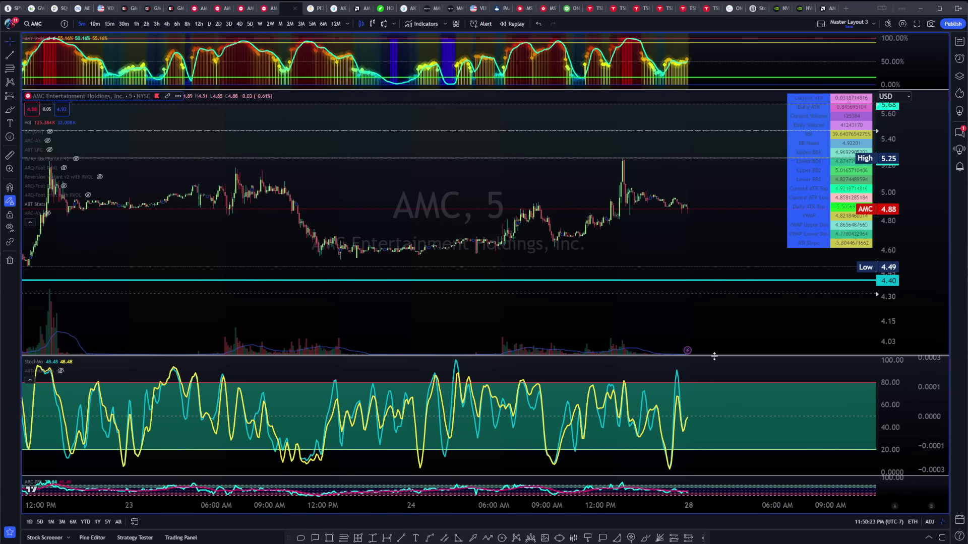
Move the ARC-RSI pane above StochMo and resize the panes to give price more room
left_click_drag(726, 475, 733, 410)
left_click(849, 370)
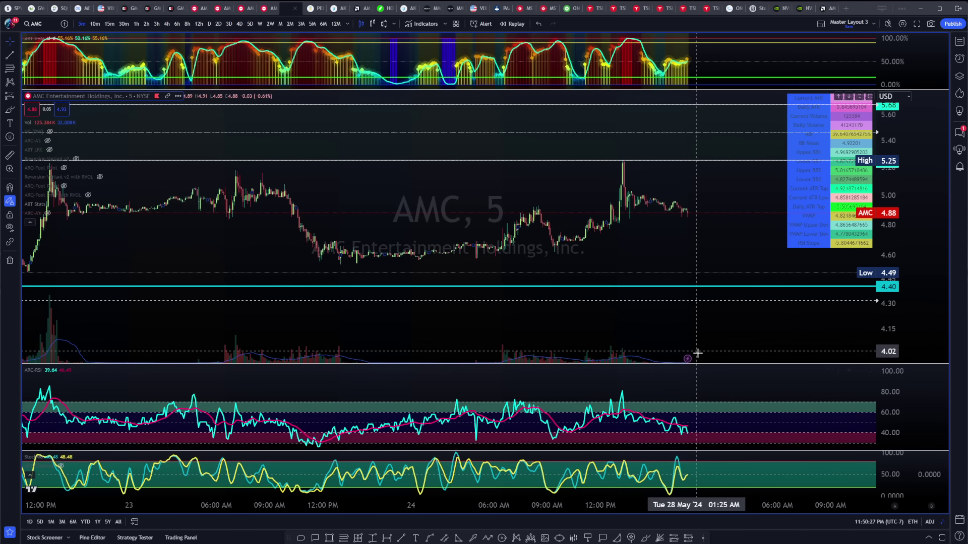
left_click_drag(701, 358, 747, 303)
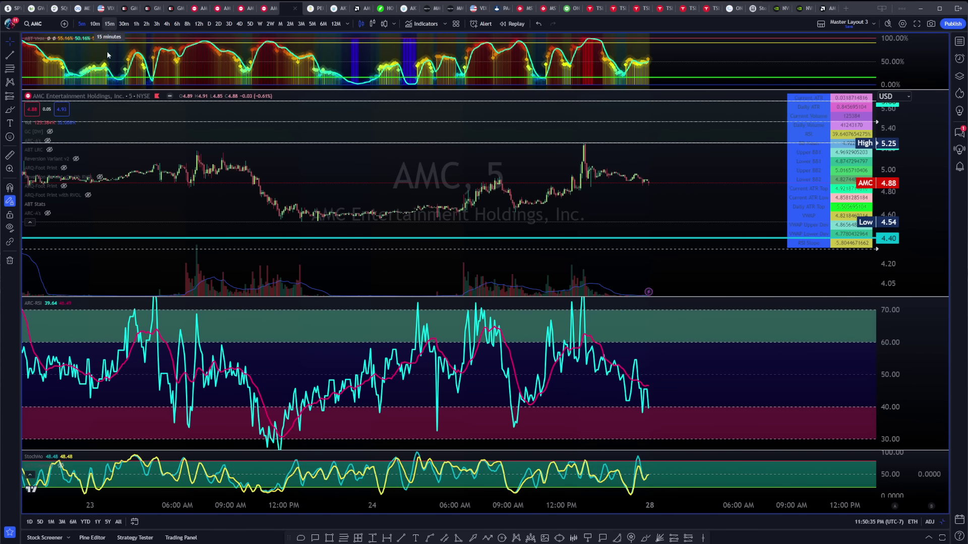
left_click_drag(601, 299, 602, 353)
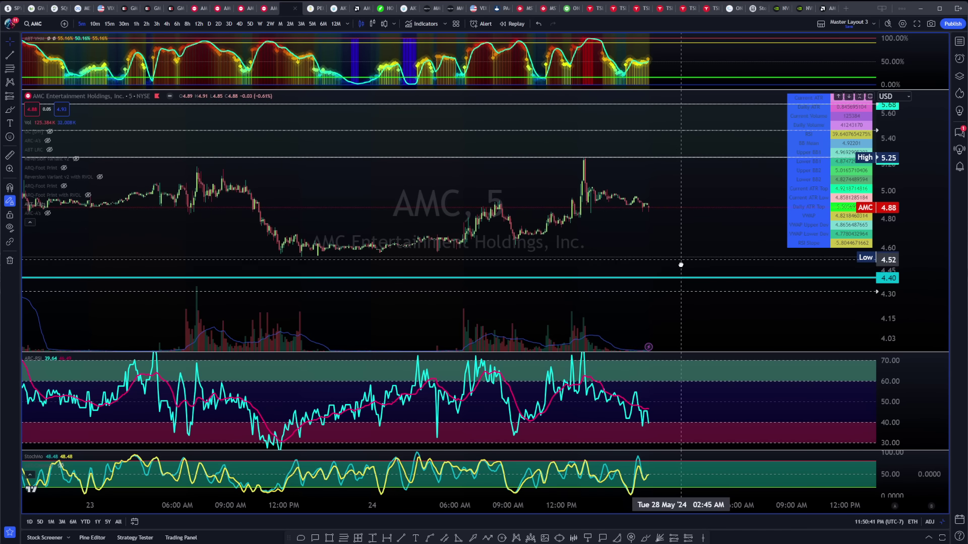
scroll(680, 271, "down", 5)
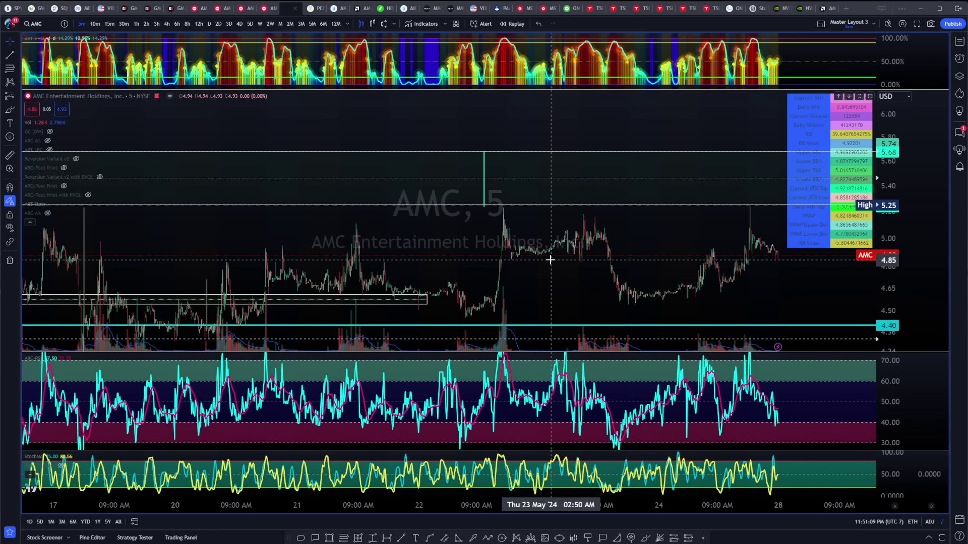
scroll(270, 285, "up", 5)
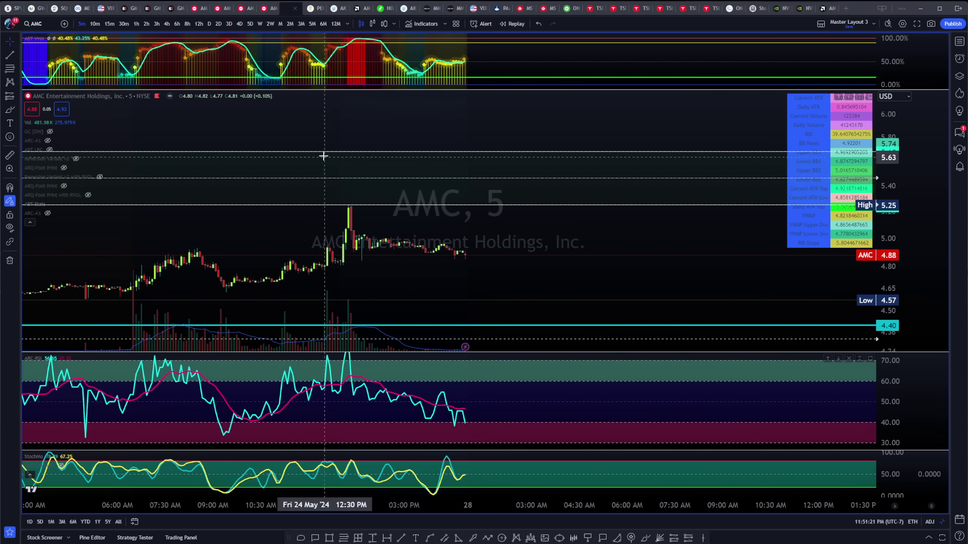
left_click(96, 25)
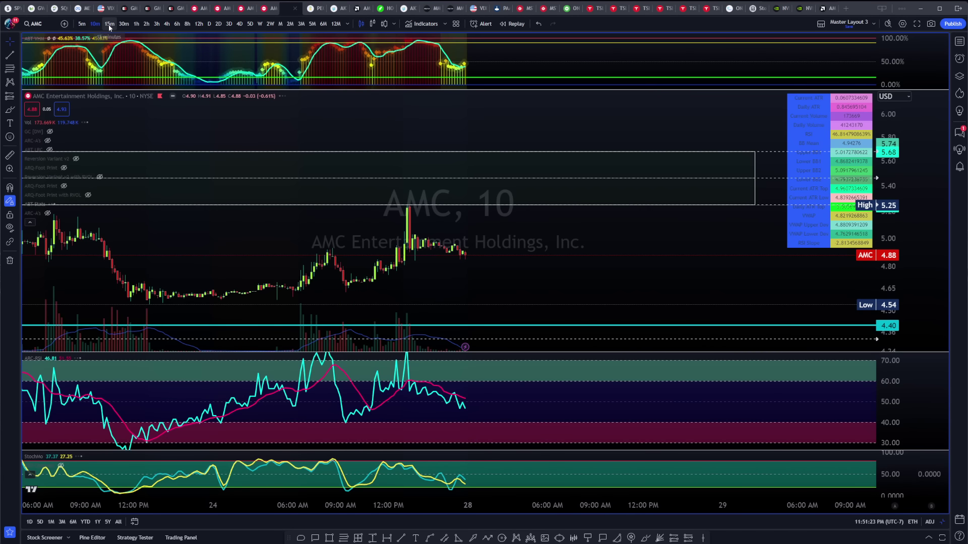
left_click(109, 24)
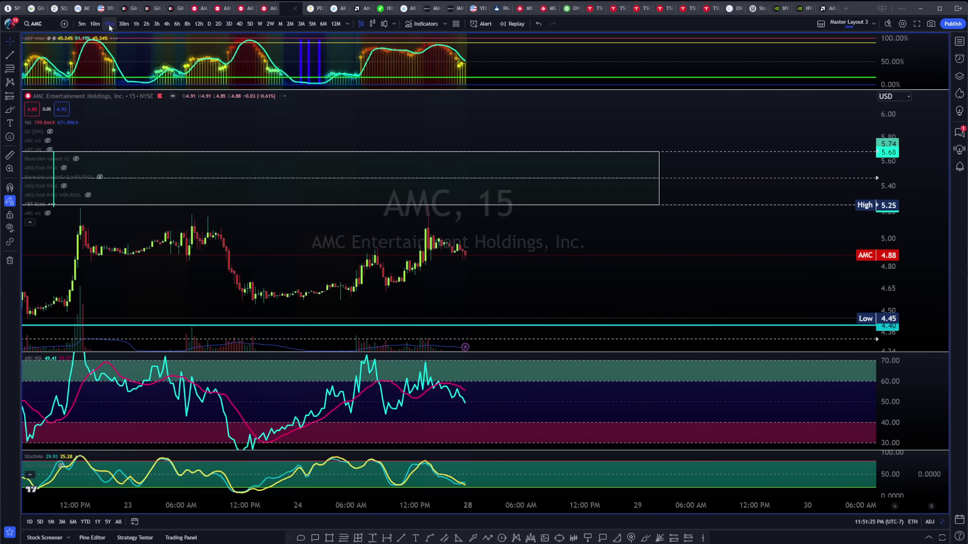
left_click(124, 24)
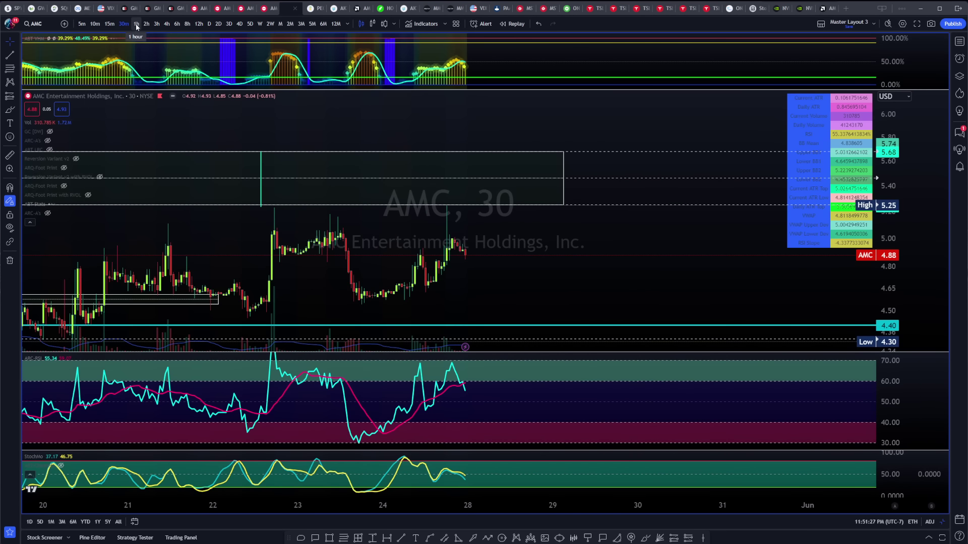
left_click(136, 25)
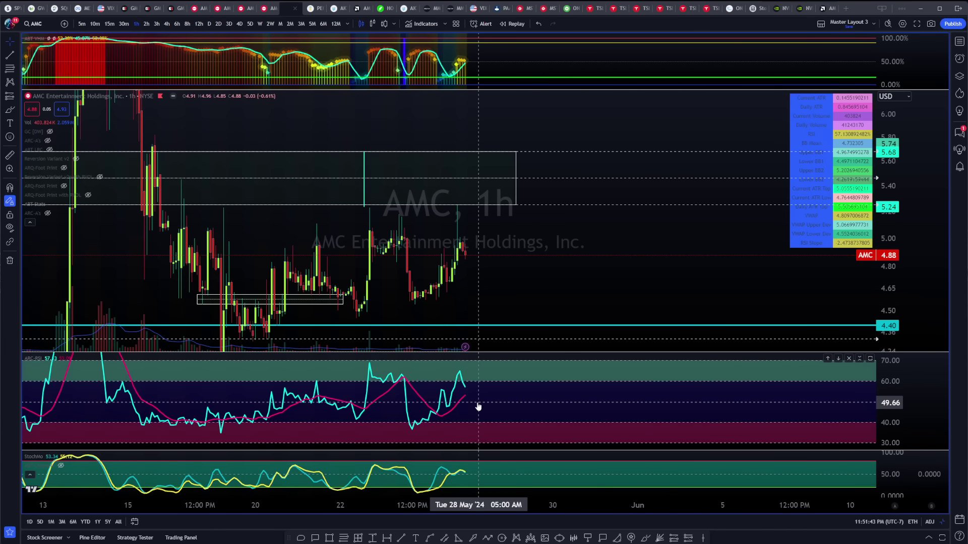
left_click_drag(510, 352, 519, 292)
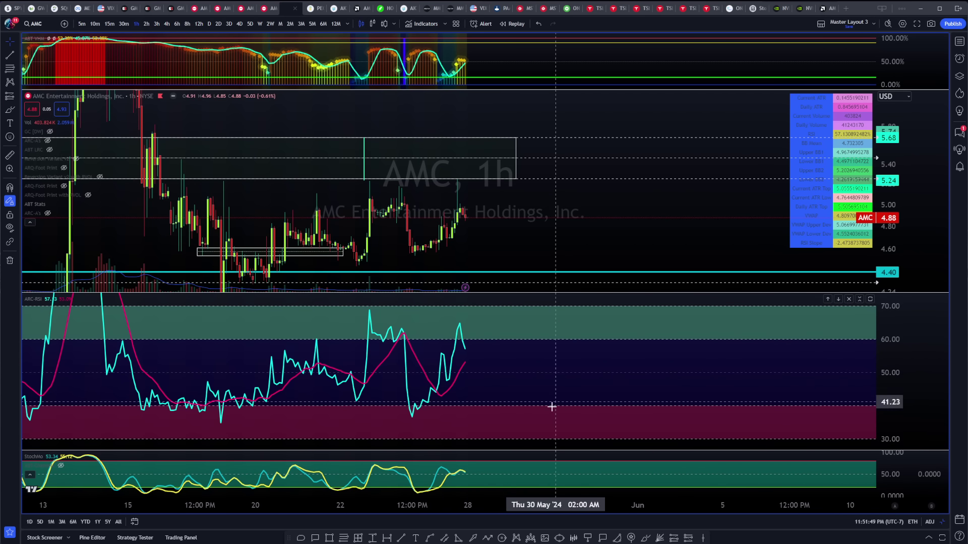
scroll(456, 398, "up", 3)
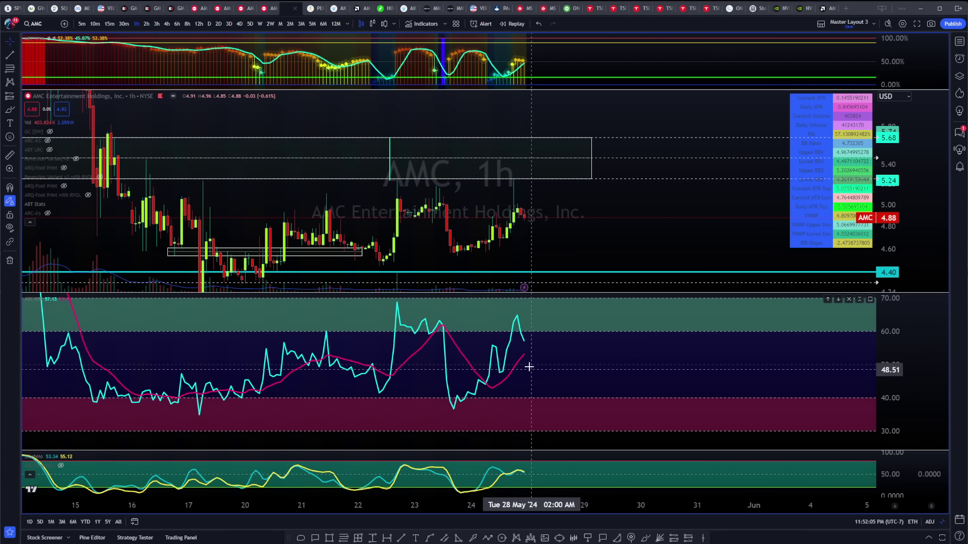
Switch to 2-hour bars, zoom in, and enlarge the price pane over RSI
left_click(147, 26)
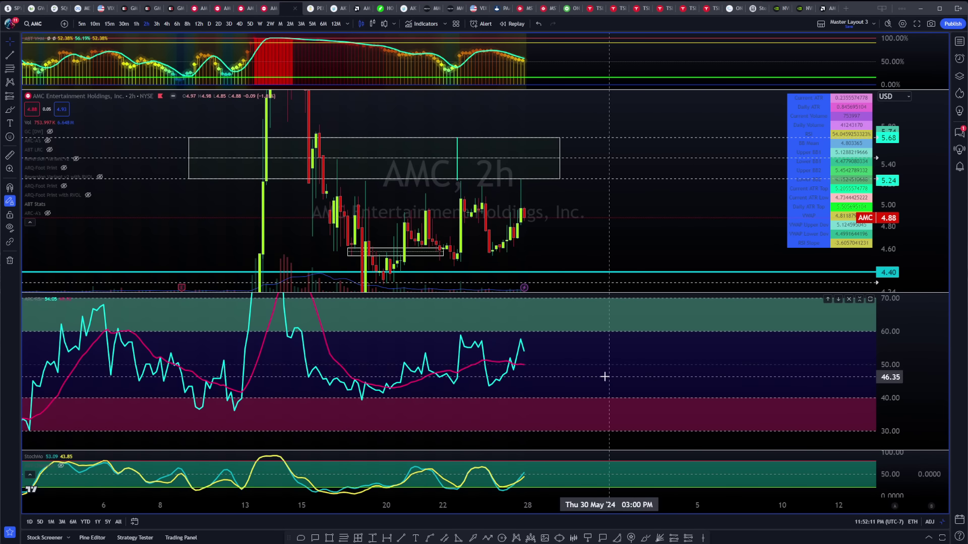
scroll(504, 377, "up", 3)
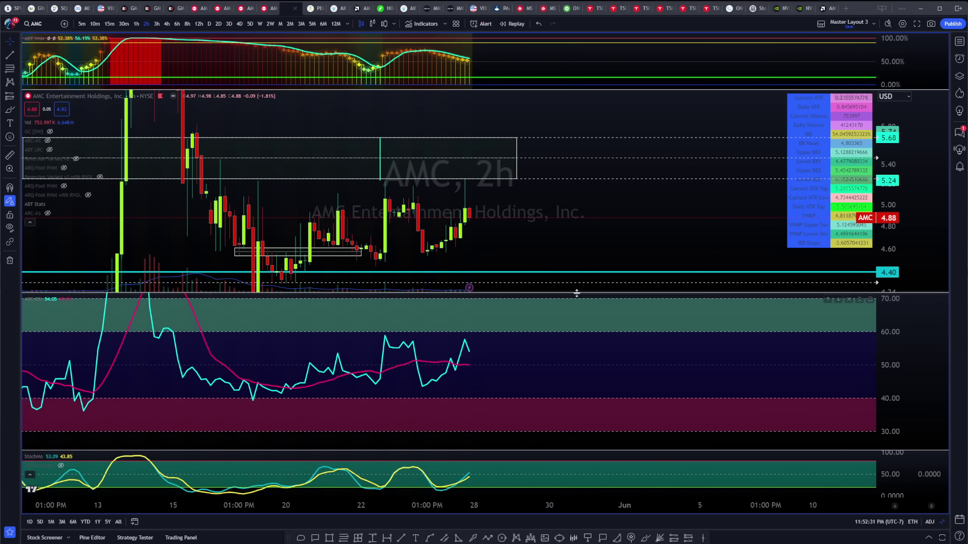
left_click_drag(582, 292, 581, 394)
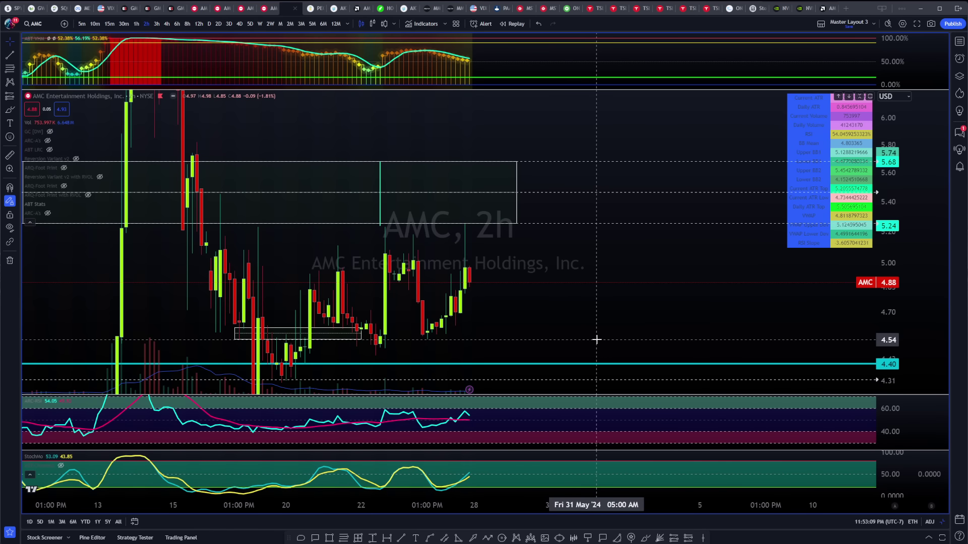
Show the ARC-AS moving averages and cycle through 30m, 15m, 10m before returning to 1h
left_click(46, 141)
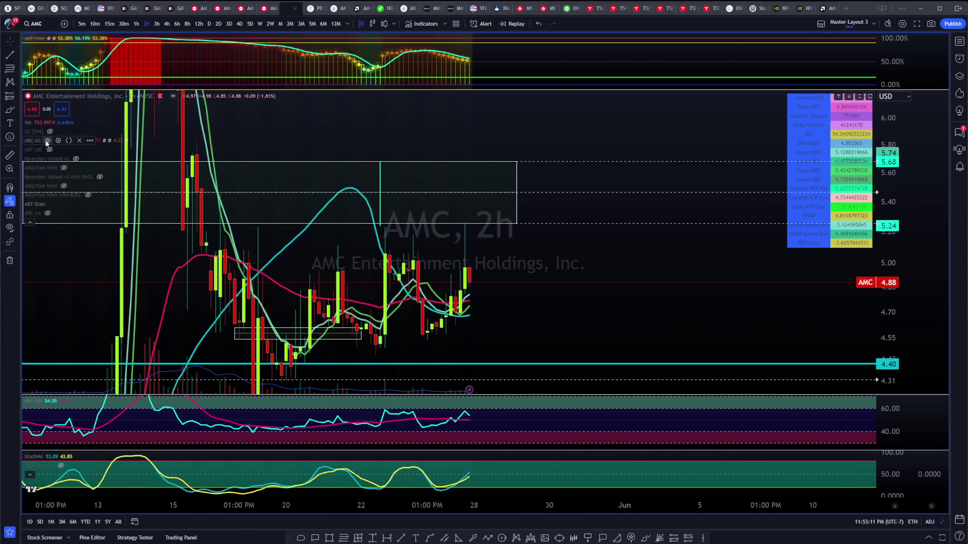
left_click(123, 24)
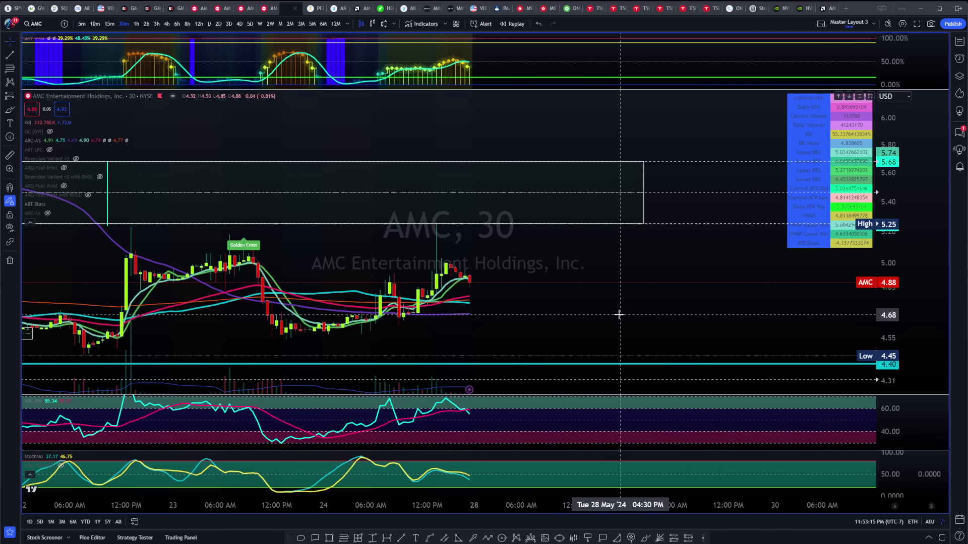
left_click(110, 23)
left_click(94, 23)
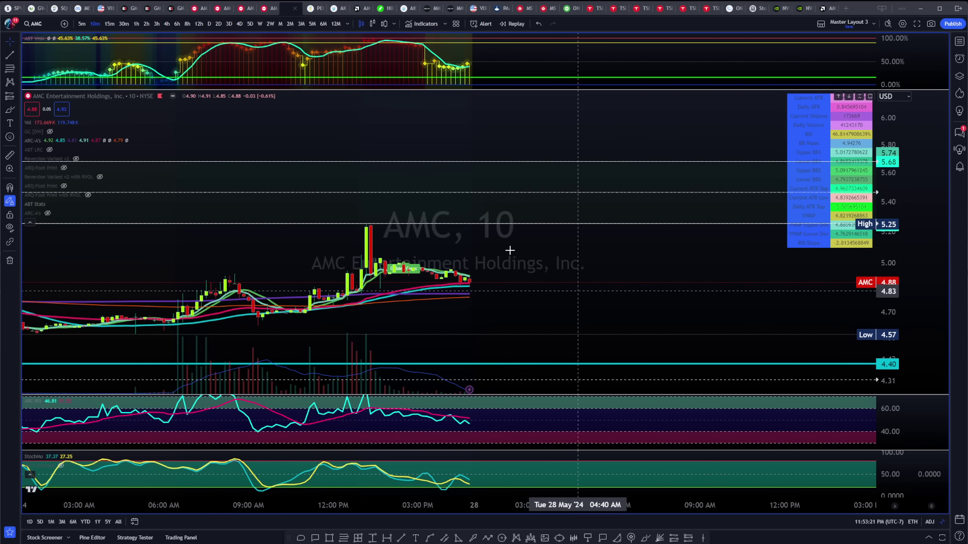
left_click(111, 24)
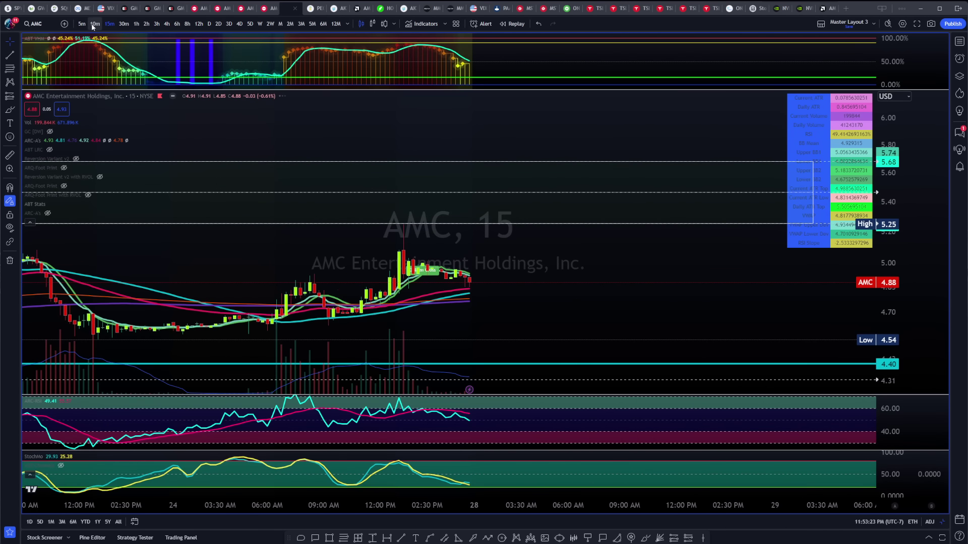
left_click(123, 24)
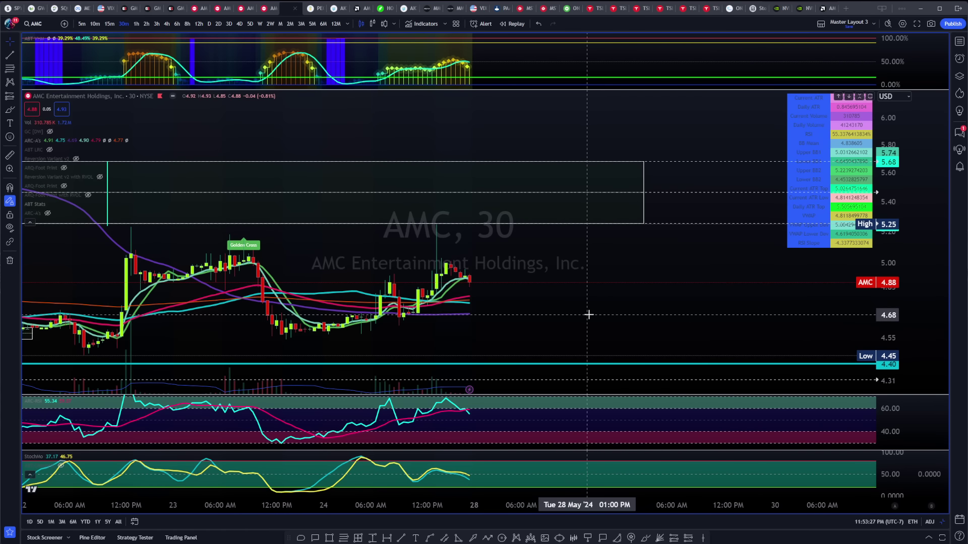
left_click(136, 24)
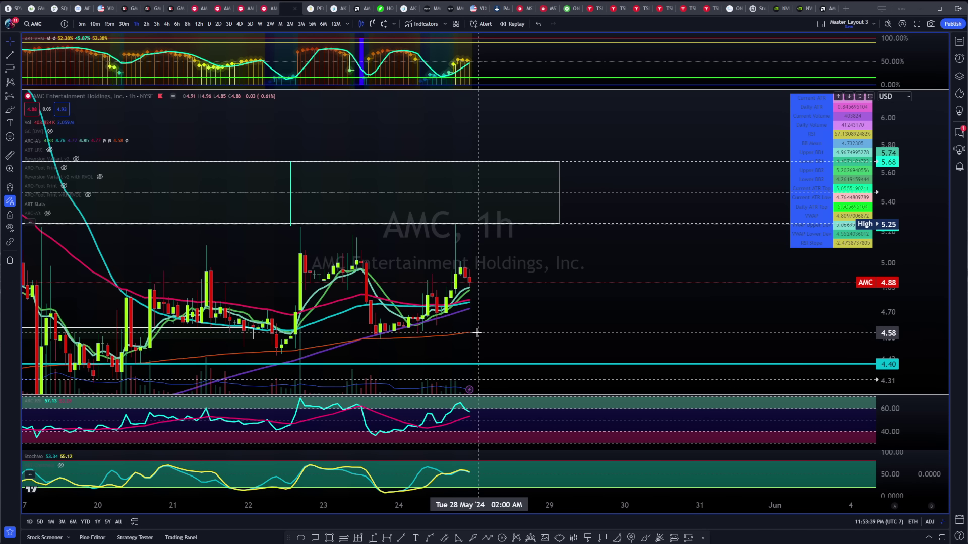
Draw a rectangle across the 4.53–4.58 support zone beneath the recent AMC 1-hour lows
key("alt+shift+r")
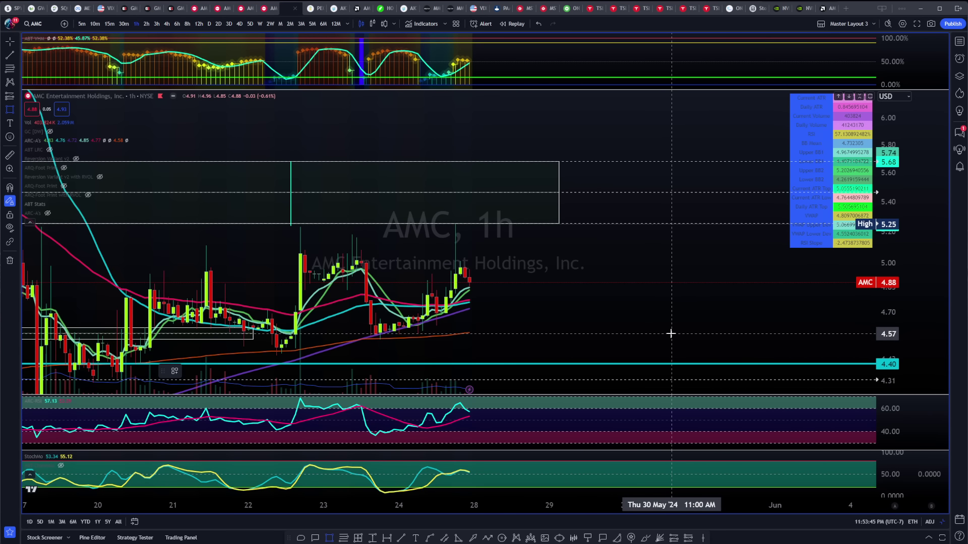
mouse_move(671, 333)
left_mouse_down()
mouse_move(371, 313)
mouse_move(187, 341)
left_mouse_up()
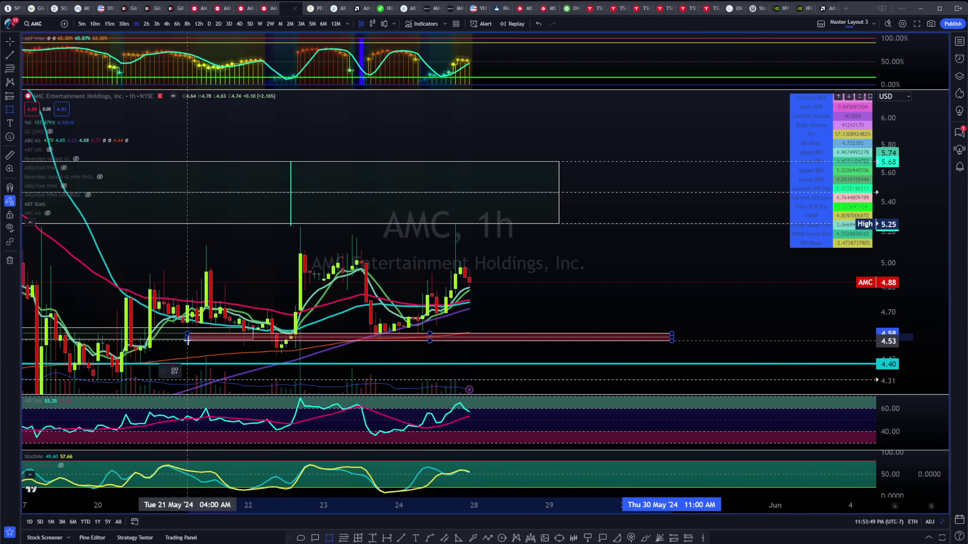
left_click(526, 272)
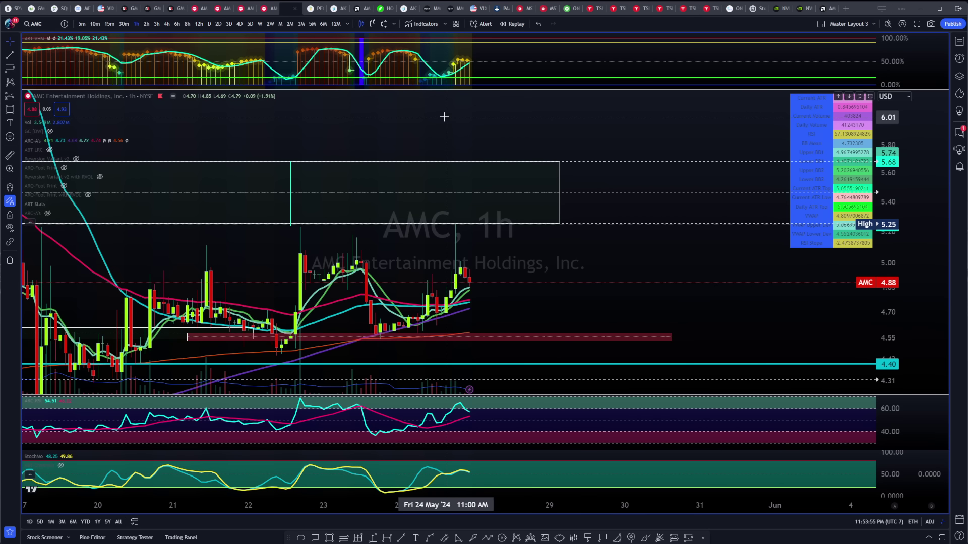
scroll(570, 320, "down", 2)
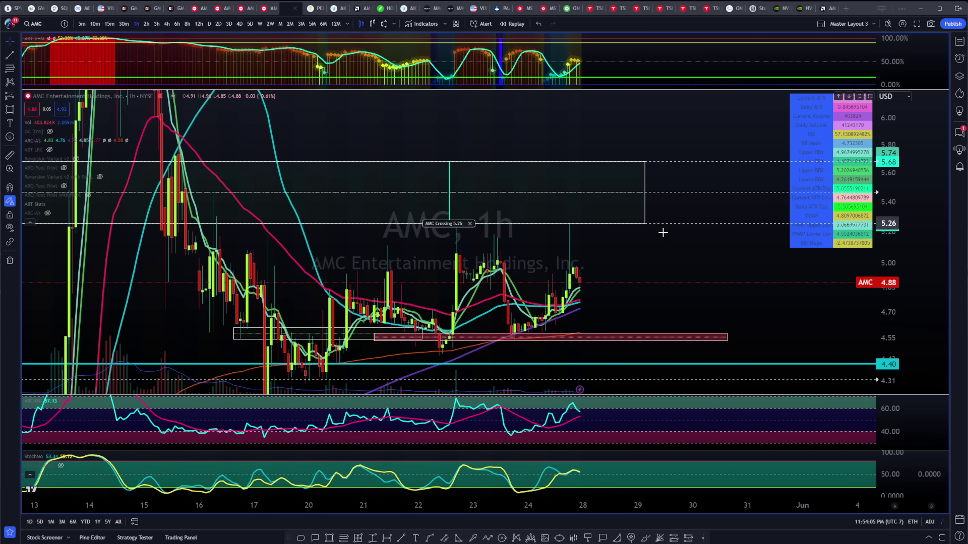
scroll(625, 247, "down", 5)
scroll(624, 247, "up", 2)
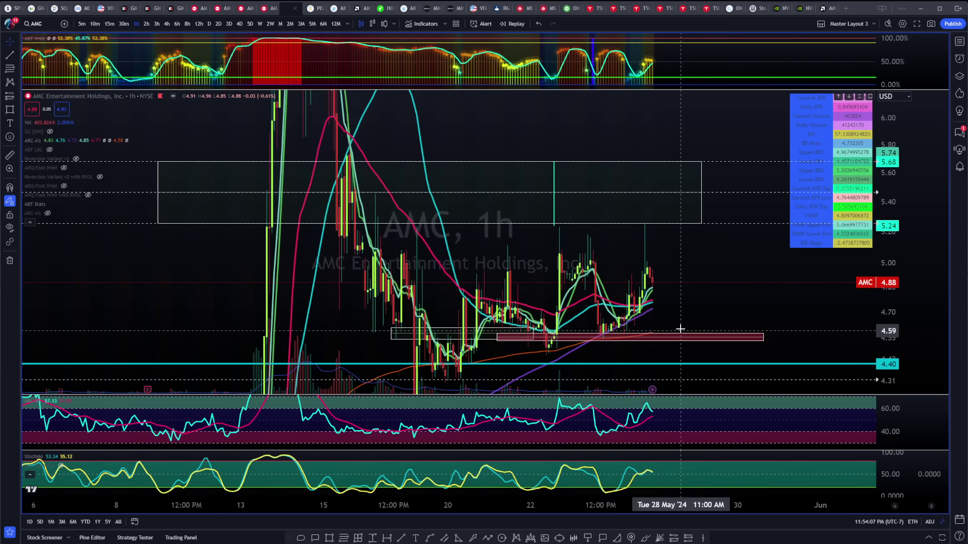
Add a 4.72 horizontal support line, extend the 5.25–5.68 box rightward, and maximize the price pane
left_click(713, 310)
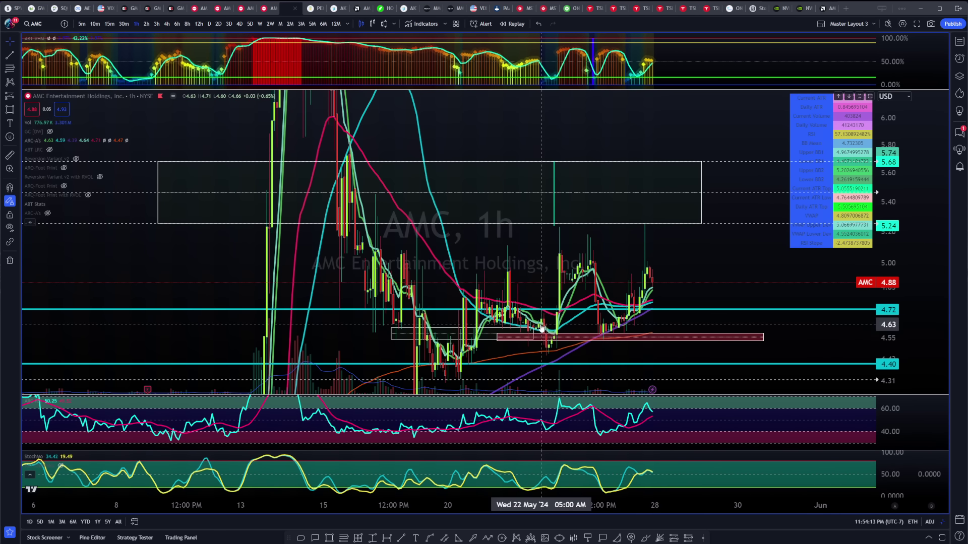
scroll(598, 275, "up", 2)
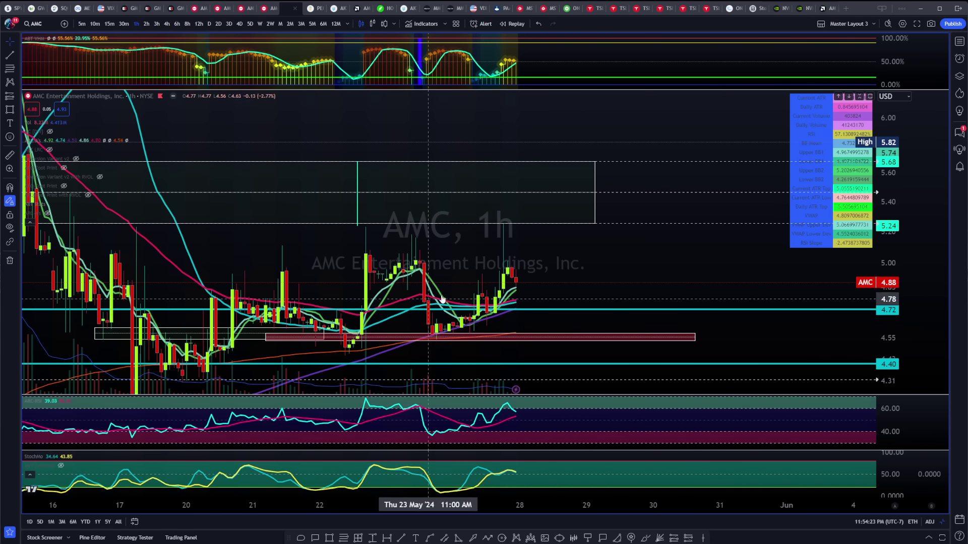
left_click_drag(596, 192, 704, 192)
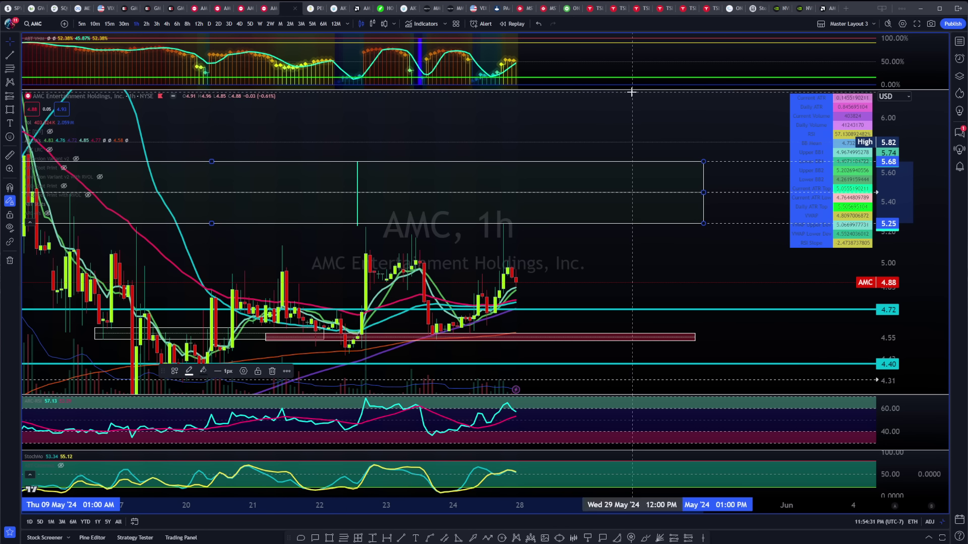
scroll(691, 227, "down", 2)
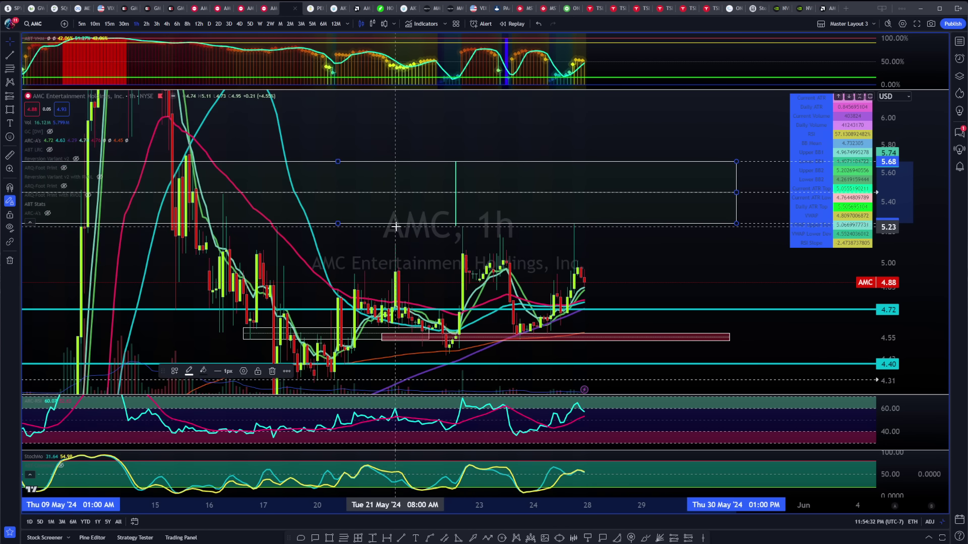
double_click(752, 274)
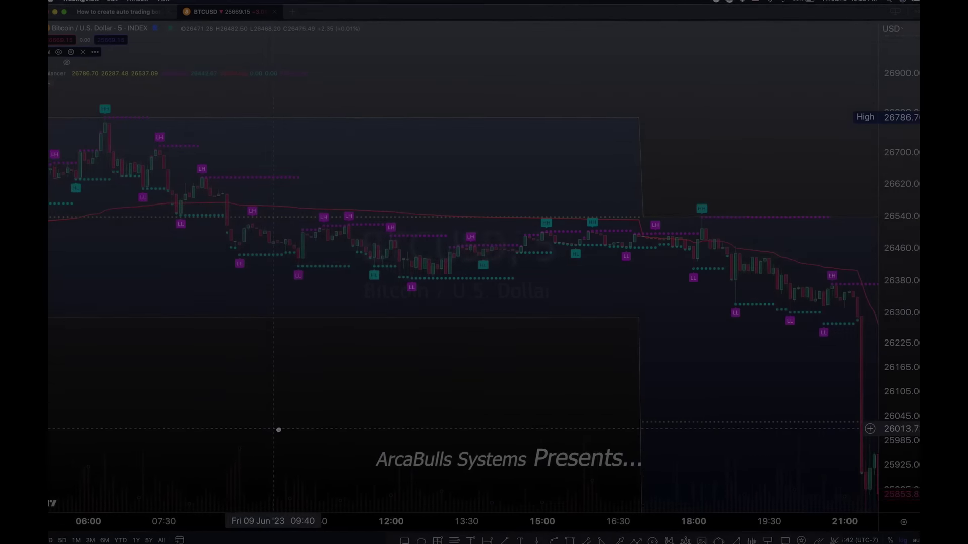
left_click_drag(278, 430, 371, 439)
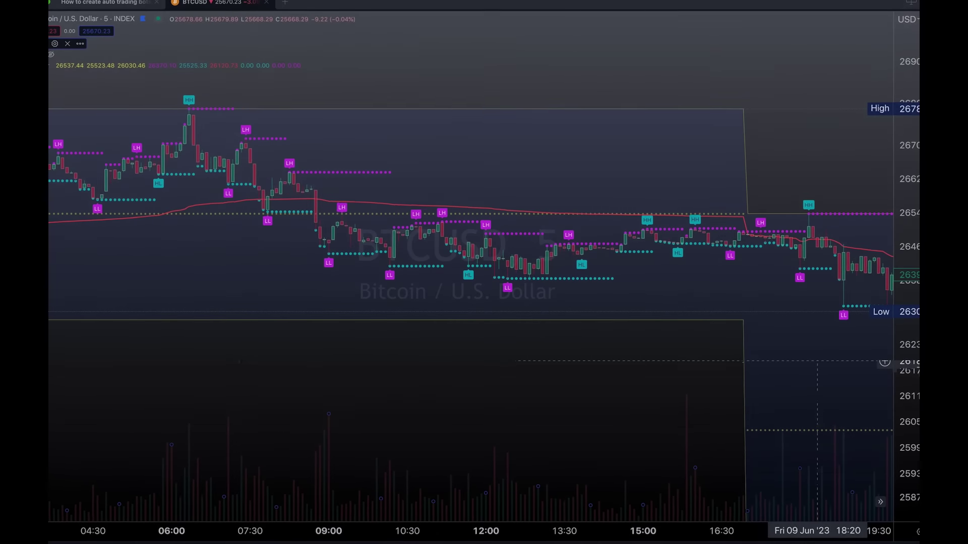